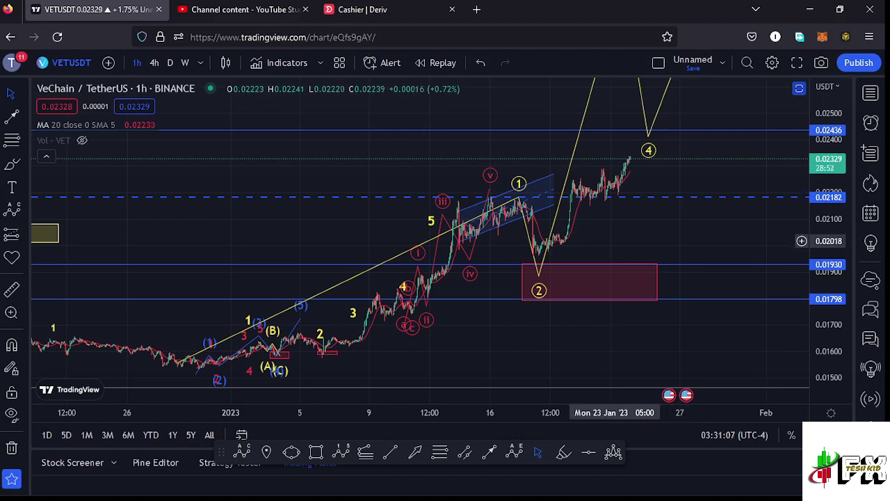
Measure the price rise from the 30 December low to the current high with the Measure tool.
{"action": "scroll", "coordinate": [647, 237], "scroll_direction": "left", "scroll_amount": 3}
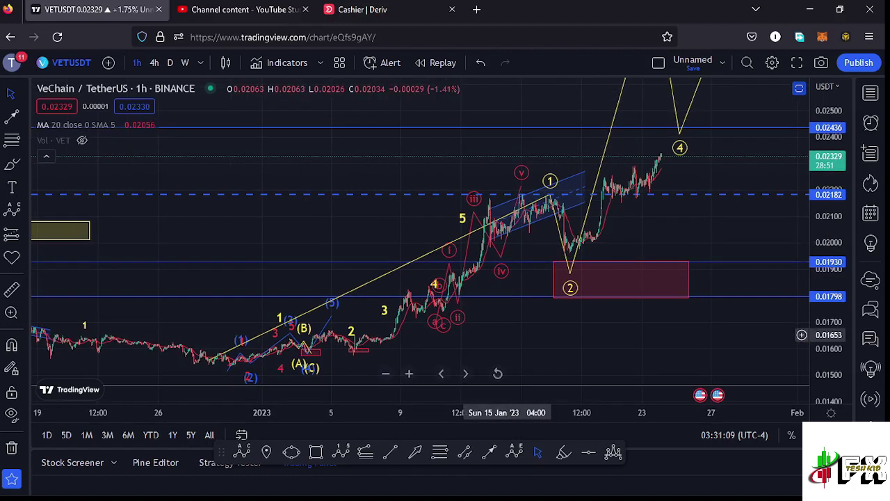
{"action": "left_click_drag", "start_coordinate": [501, 342], "coordinate": [505, 335]}
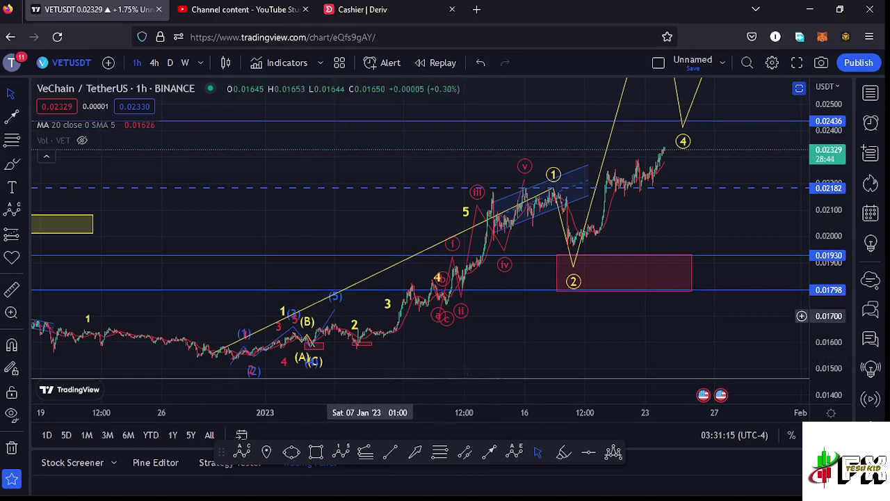
{"action": "scroll", "coordinate": [500, 335], "scroll_direction": "right", "scroll_amount": 2}
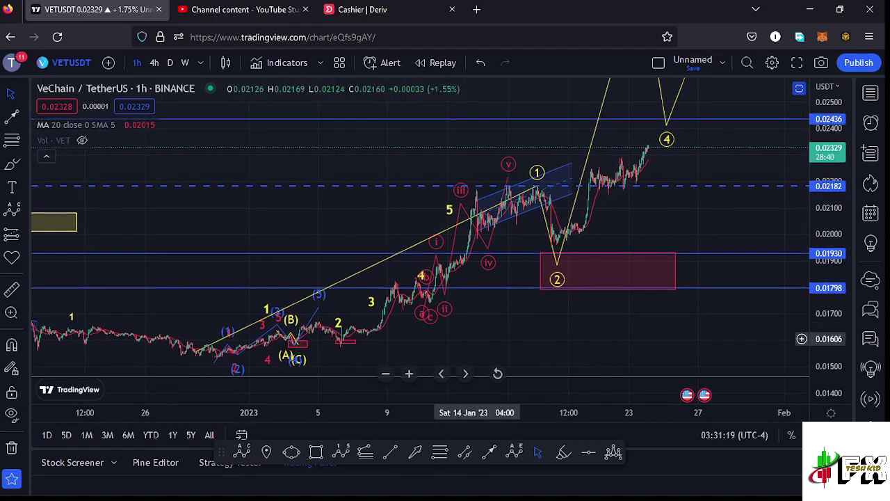
{"action": "left_click_drag", "start_coordinate": [482, 336], "coordinate": [500, 328]}
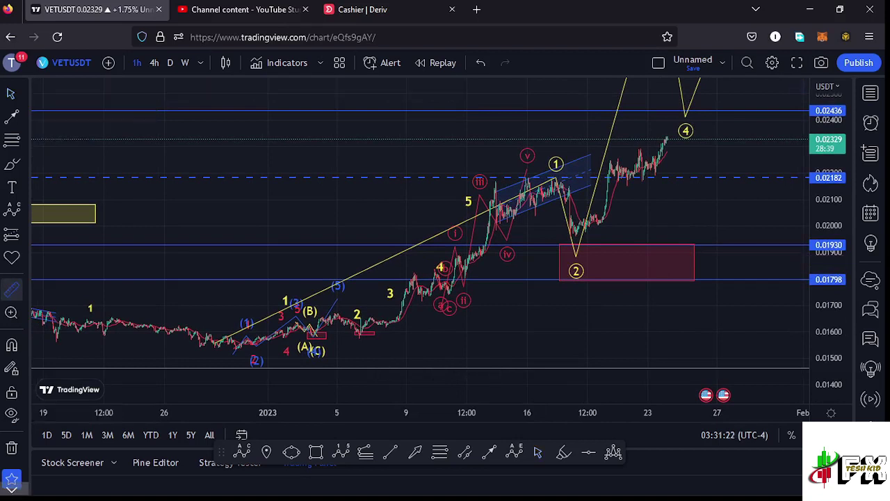
{"action": "left_click", "coordinate": [232, 351]}
{"action": "mouse_move", "coordinate": [235, 351]}
{"action": "left_mouse_down"}
{"action": "mouse_move", "coordinate": [615, 256]}
{"action": "mouse_move", "coordinate": [729, 174]}
{"action": "mouse_move", "coordinate": [746, 130]}
{"action": "left_mouse_up"}
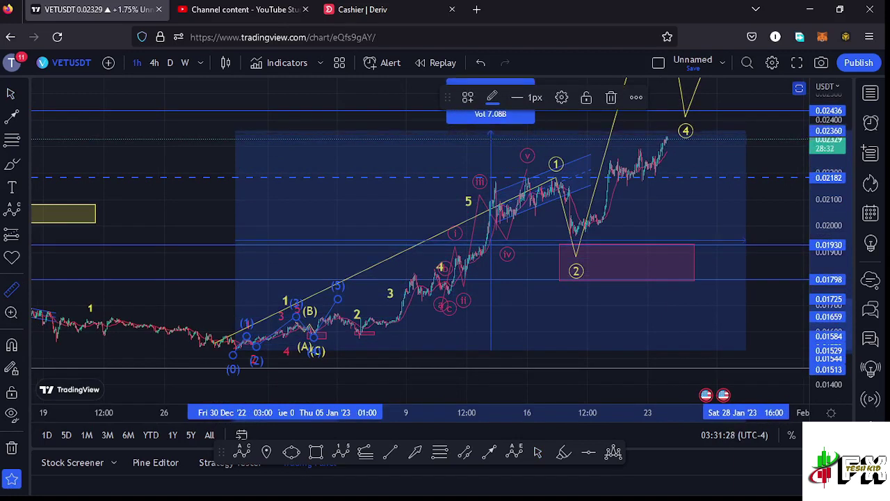
{"action": "left_click", "coordinate": [746, 130]}
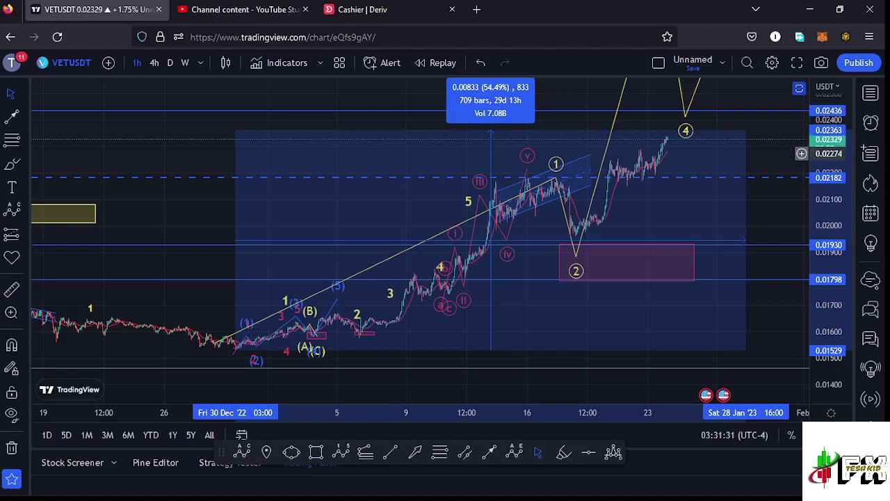
{"action": "left_click", "coordinate": [746, 209]}
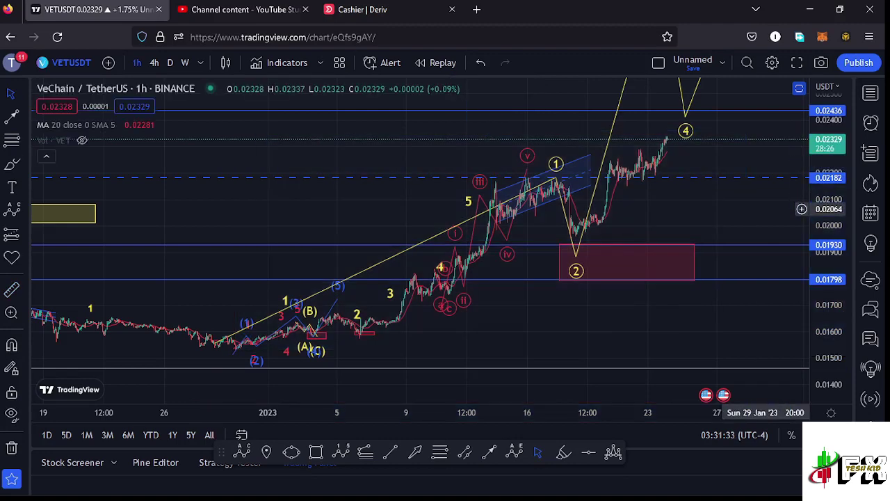
Shift the yellow wave 2 label slightly earlier, above the early-January correction.
{"action": "left_click_drag", "start_coordinate": [508, 327], "coordinate": [550, 310]}
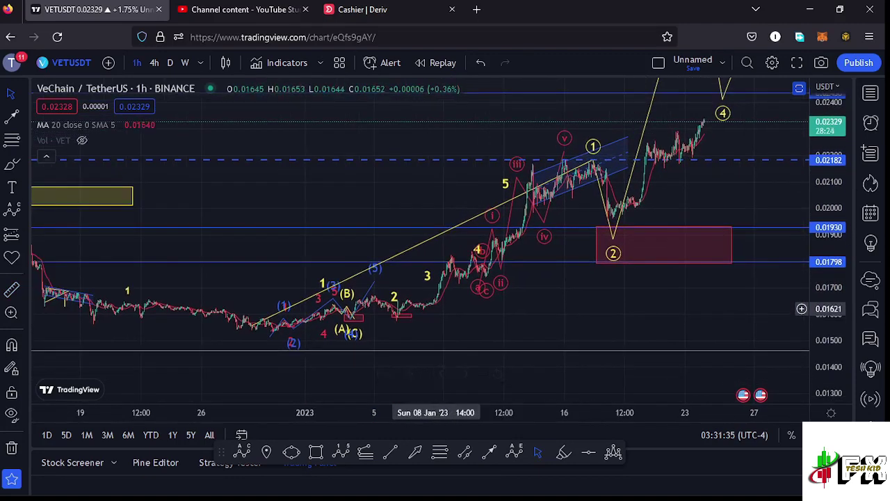
{"action": "left_click_drag", "start_coordinate": [650, 202], "coordinate": [726, 170]}
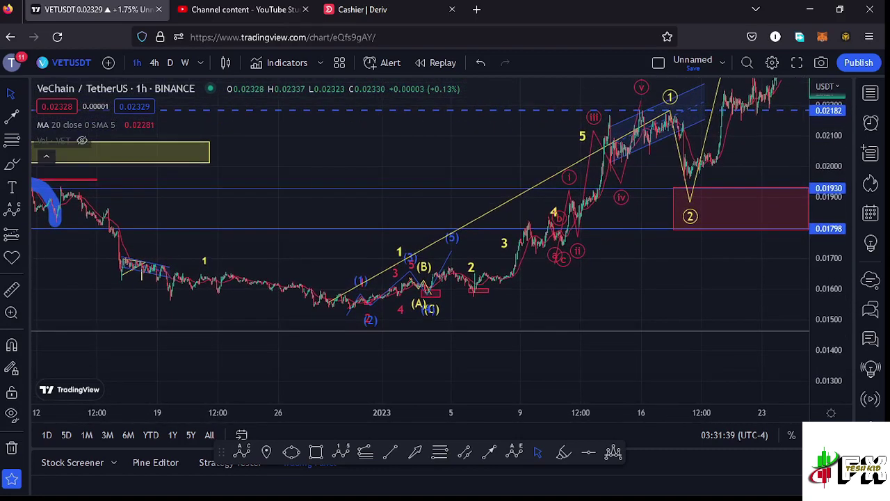
{"action": "scroll", "coordinate": [529, 341], "scroll_direction": "up", "scroll_amount": 3}
{"action": "left_click_drag", "start_coordinate": [419, 332], "coordinate": [553, 325]}
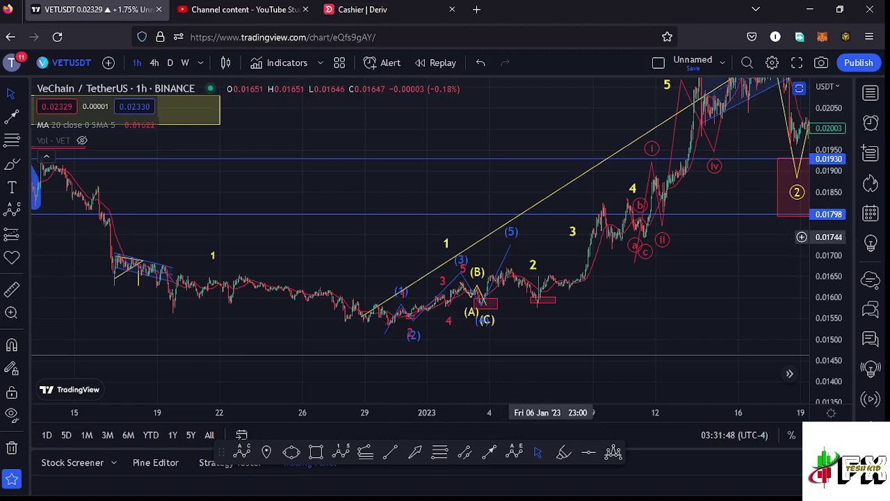
{"action": "left_click_drag", "start_coordinate": [544, 237], "coordinate": [512, 242]}
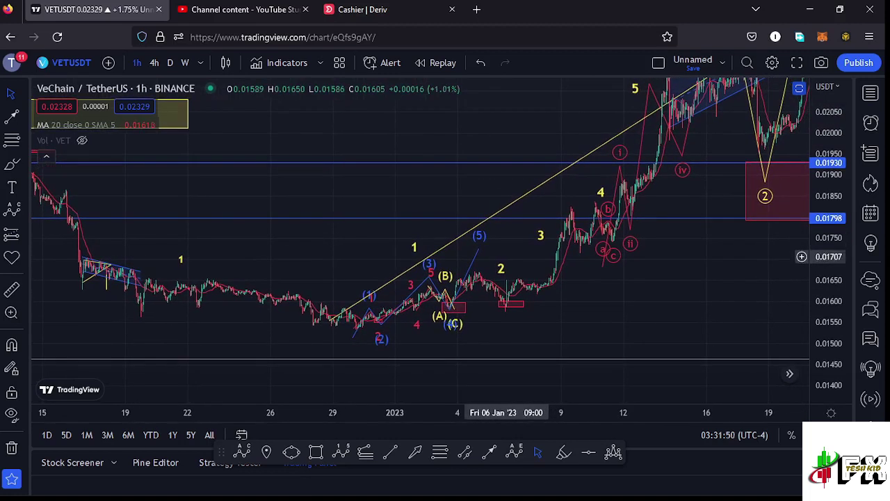
{"action": "left_click", "coordinate": [491, 264]}
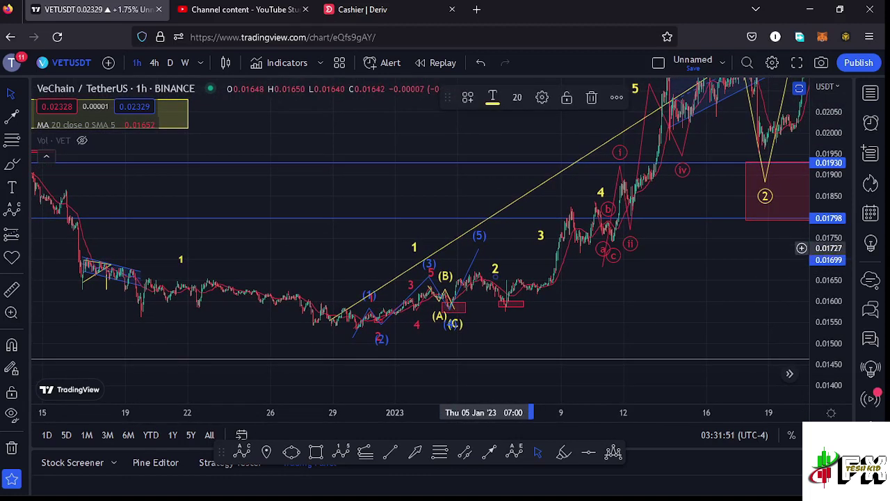
Move point 1 of the yellow impulse wave back to the 16 January high, at about 0.02205.
{"action": "left_click_drag", "start_coordinate": [577, 190], "coordinate": [483, 253]}
{"action": "left_click_drag", "start_coordinate": [618, 199], "coordinate": [573, 255]}
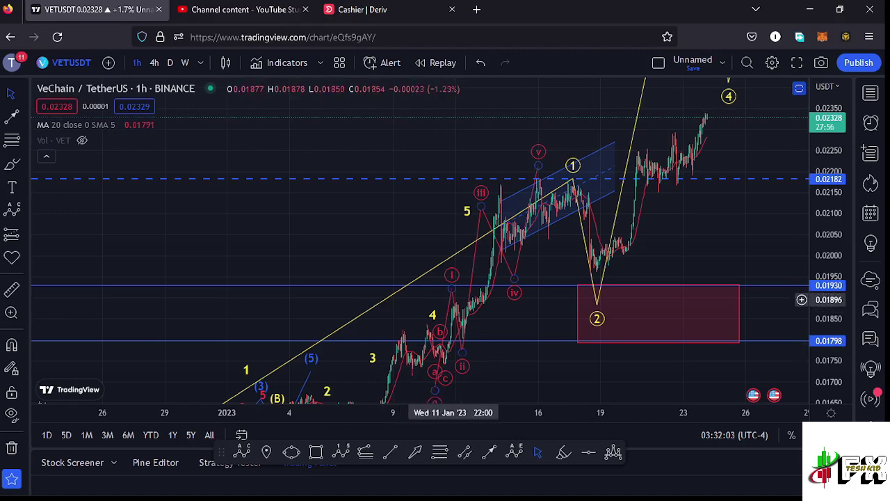
{"action": "left_click_drag", "start_coordinate": [828, 219], "coordinate": [828, 287]}
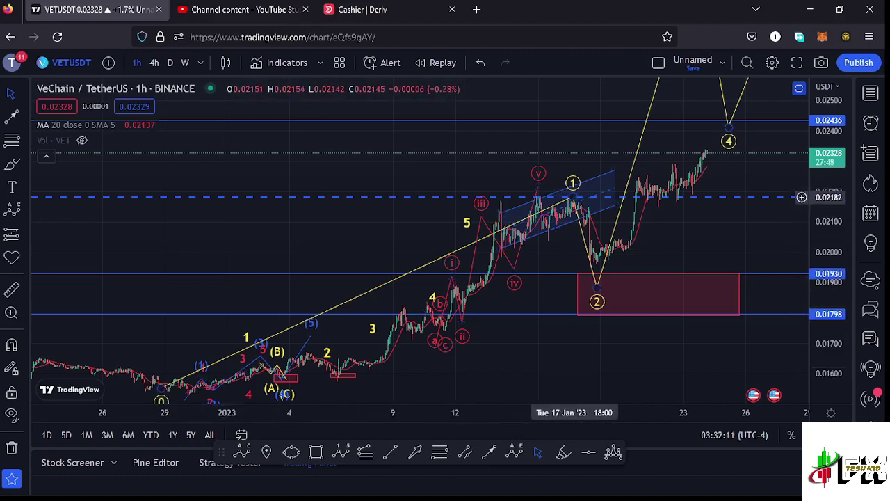
{"action": "mouse_move", "coordinate": [573, 197]}
{"action": "left_mouse_down"}
{"action": "mouse_move", "coordinate": [551, 181]}
{"action": "mouse_move", "coordinate": [542, 194]}
{"action": "left_mouse_up"}
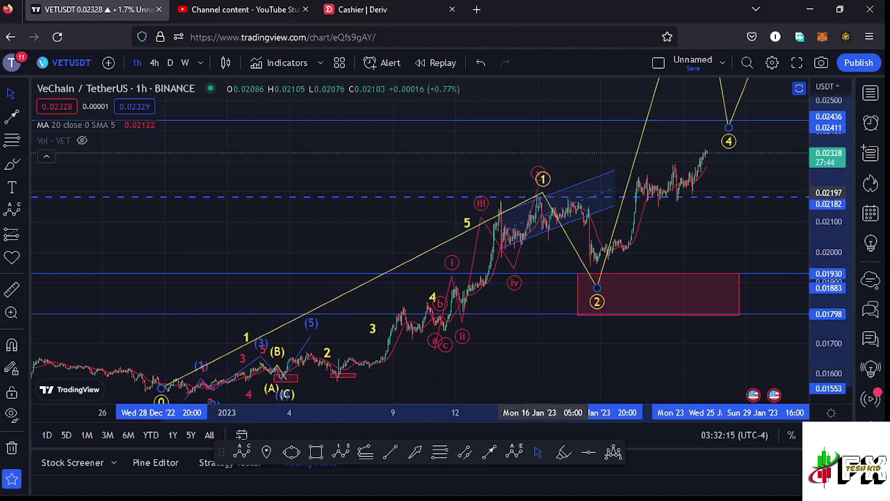
{"action": "left_click_drag", "start_coordinate": [543, 193], "coordinate": [548, 190]}
{"action": "left_click_drag", "start_coordinate": [583, 165], "coordinate": [556, 167]}
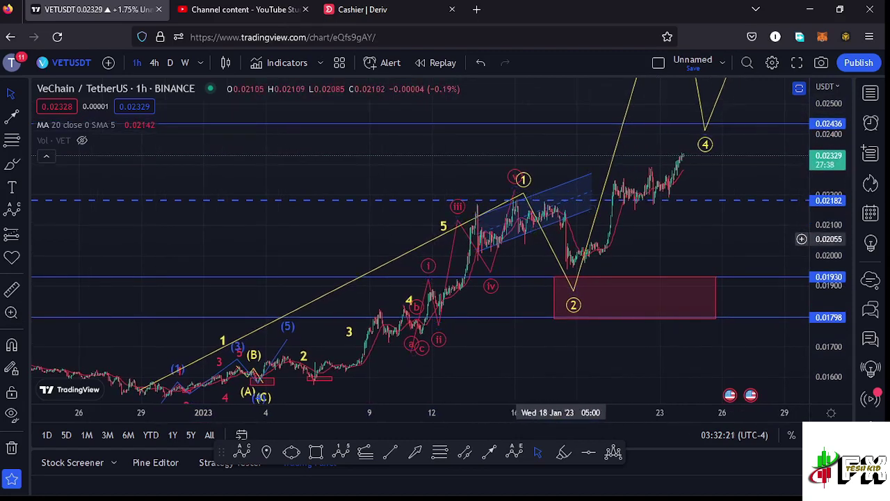
Draw a Fibonacci retracement from the 30 December low at 0.01538 up to 0.02186, level with the mid-January high.
{"action": "scroll", "coordinate": [664, 247], "scroll_direction": "up", "scroll_amount": 1}
{"action": "scroll", "coordinate": [654, 245], "scroll_direction": "up", "scroll_amount": 1}
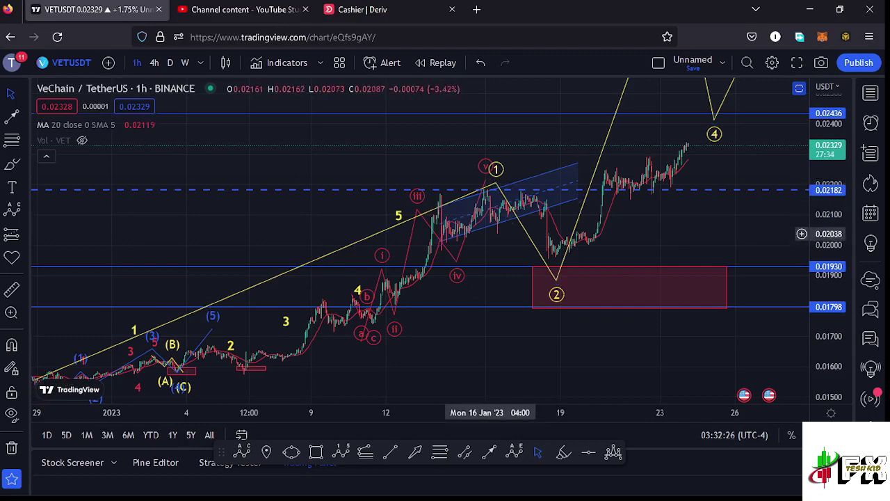
{"action": "scroll", "coordinate": [668, 254], "scroll_direction": "down", "scroll_amount": 1}
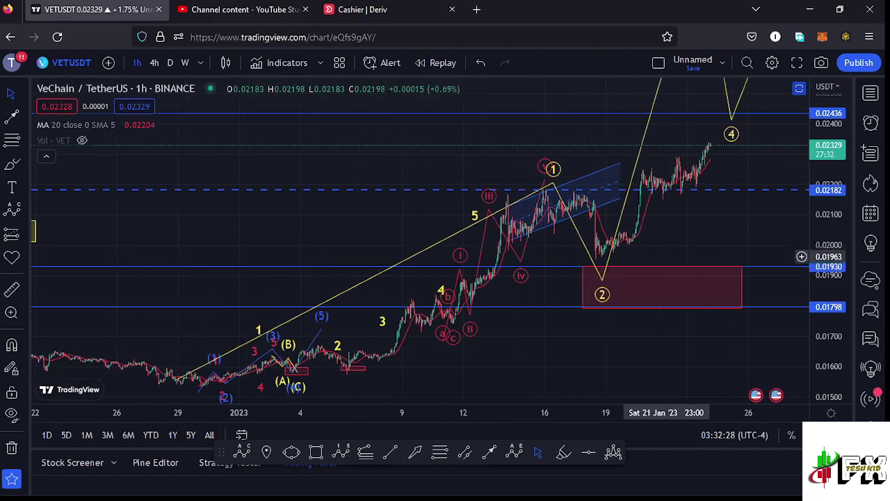
{"action": "scroll", "coordinate": [543, 348], "scroll_direction": "down", "scroll_amount": 1}
{"action": "scroll", "coordinate": [654, 355], "scroll_direction": "down", "scroll_amount": 1}
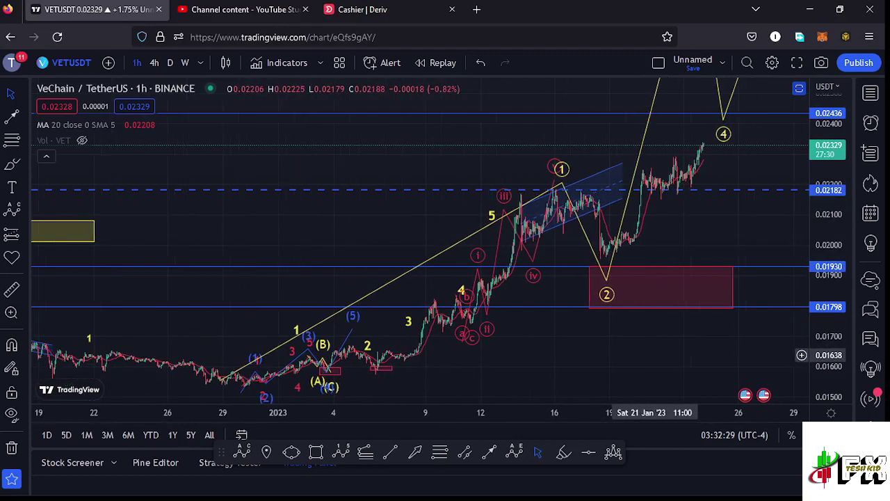
{"action": "left_click_drag", "start_coordinate": [655, 355], "coordinate": [619, 339]}
{"action": "left_click", "coordinate": [567, 251]}
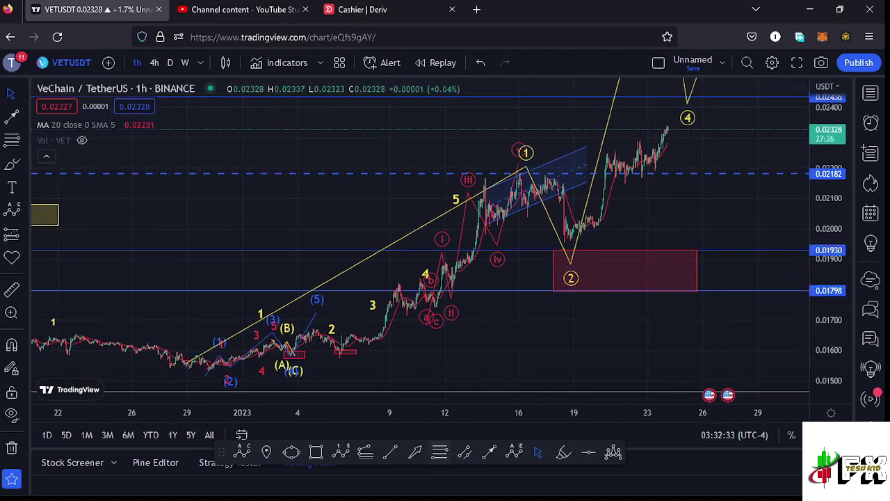
{"action": "left_click", "coordinate": [440, 452]}
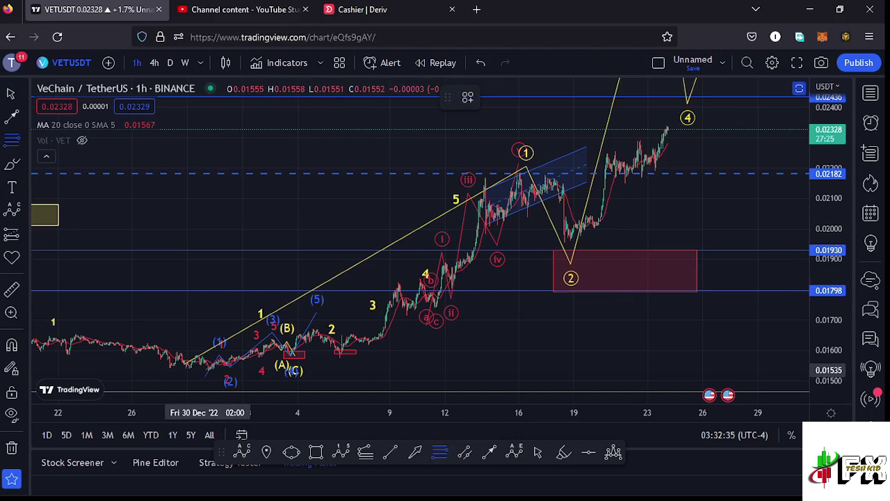
{"action": "left_click", "coordinate": [208, 369]}
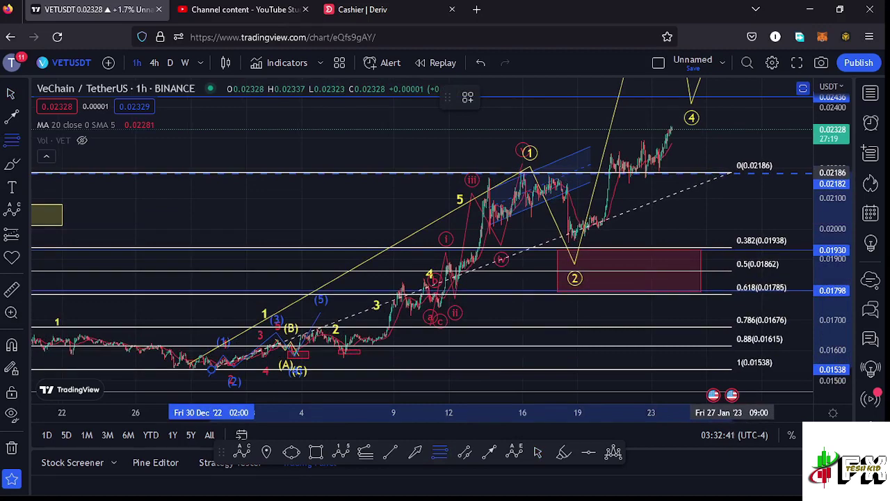
{"action": "left_click", "coordinate": [733, 172]}
Delete the Fibonacci retracement from the chart.
{"action": "left_click_drag", "start_coordinate": [735, 216], "coordinate": [710, 212]}
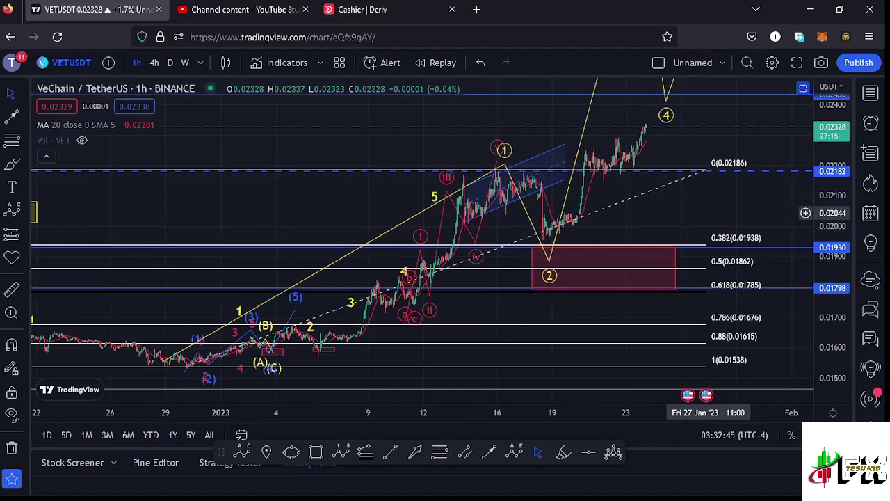
{"action": "left_click_drag", "start_coordinate": [670, 213], "coordinate": [670, 228]}
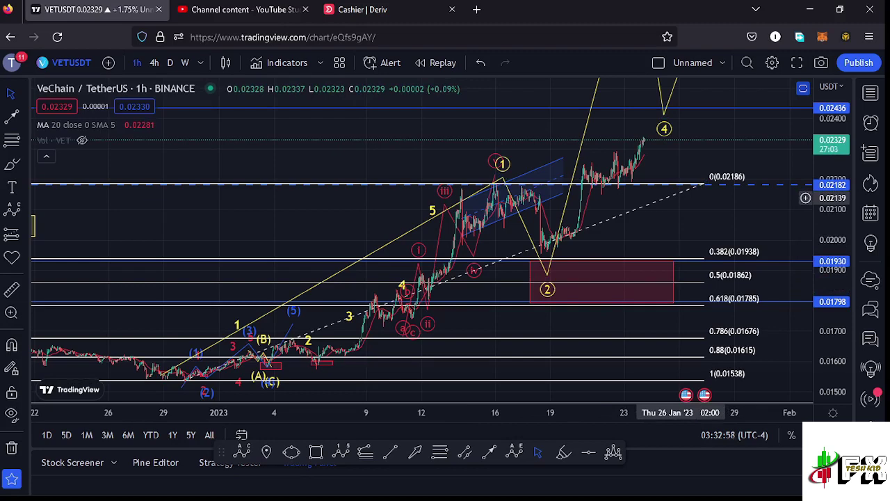
{"action": "left_click_drag", "start_coordinate": [699, 200], "coordinate": [687, 221]}
{"action": "left_click", "coordinate": [694, 204]}
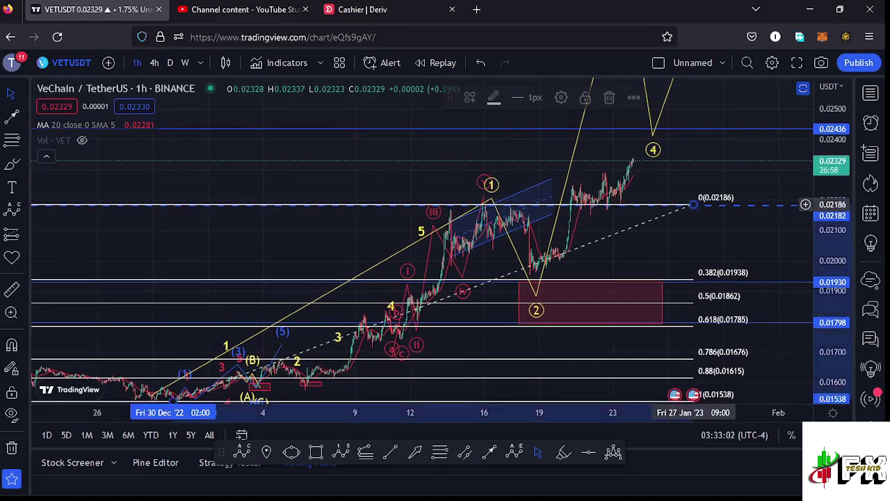
{"action": "left_click", "coordinate": [612, 97]}
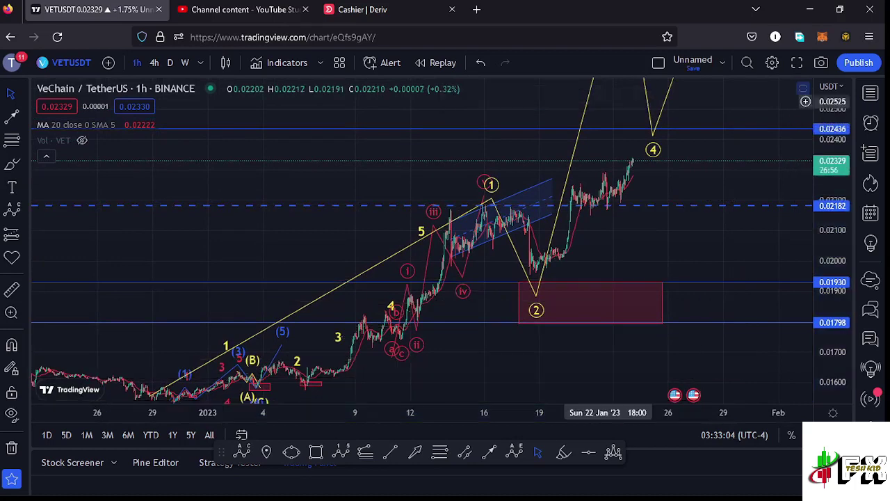
Draw a trend-based Fibonacci extension from the 30 December low at 0.01535 through the mid-January high at 0.02191 to the pullback level at 0.01954.
{"action": "left_click_drag", "start_coordinate": [651, 234], "coordinate": [649, 240]}
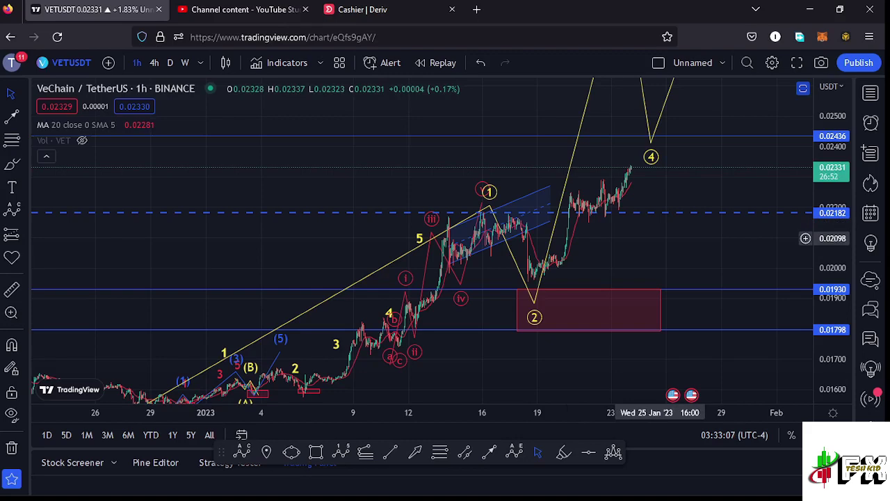
{"action": "left_click_drag", "start_coordinate": [832, 144], "coordinate": [832, 286]}
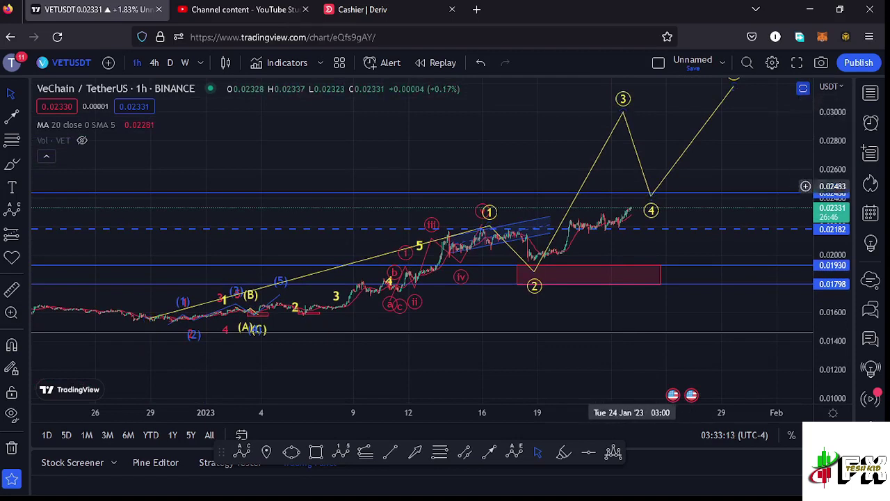
{"action": "left_click", "coordinate": [365, 453]}
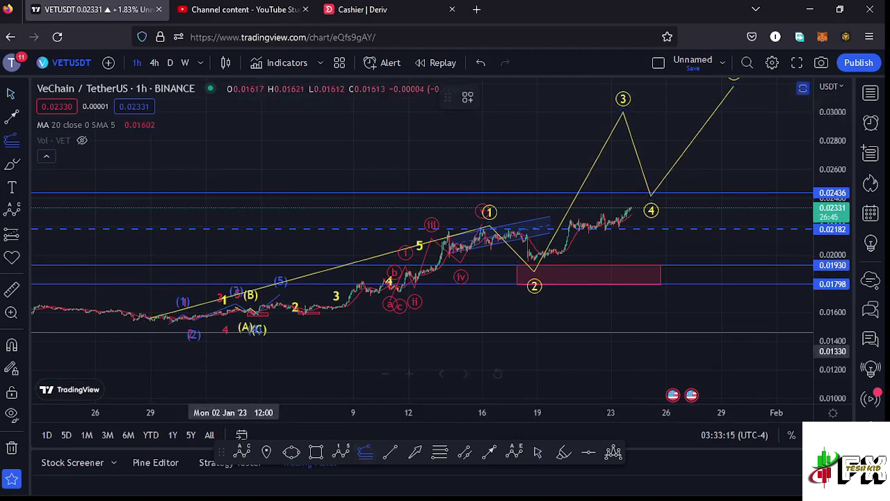
{"action": "left_click", "coordinate": [171, 321]}
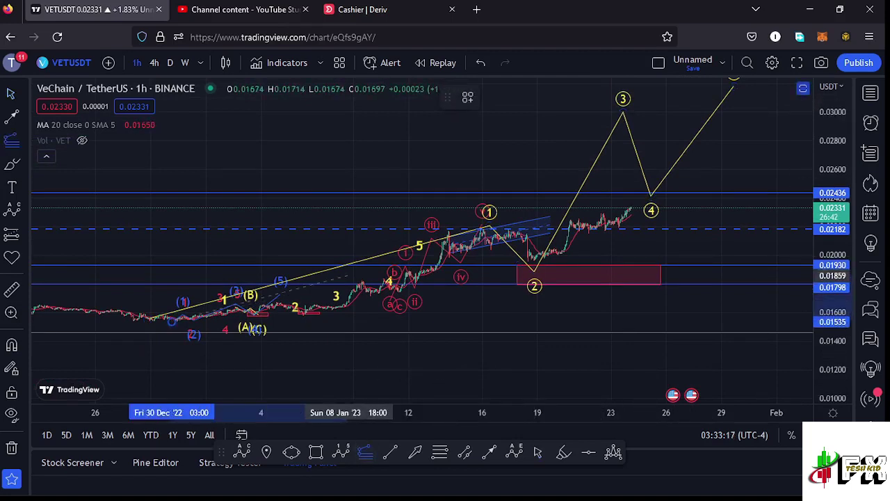
{"action": "left_click", "coordinate": [481, 228]}
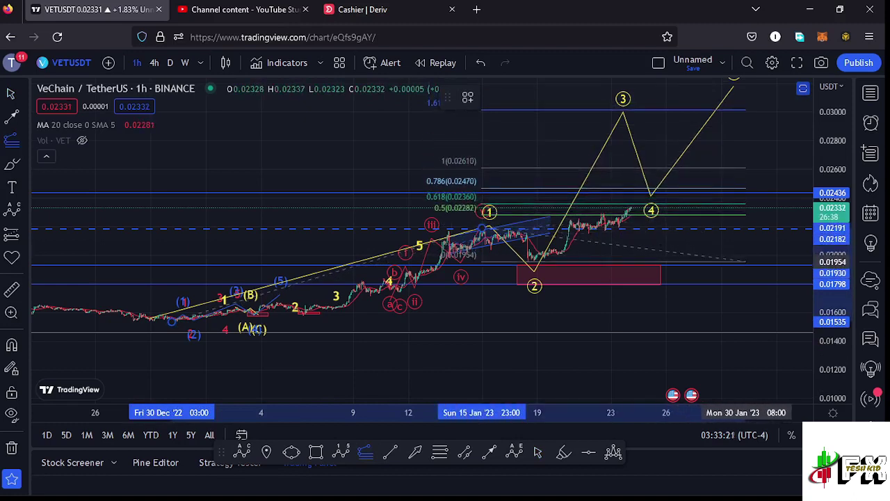
{"action": "left_click", "coordinate": [747, 262]}
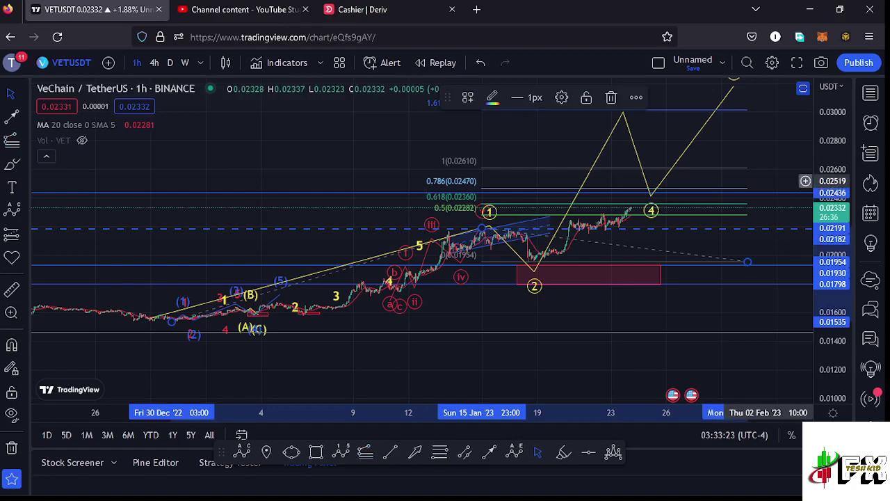
Move point 3 of the yellow impulse wave up to the 1.618 extension level, at about 0.03022.
{"action": "left_click_drag", "start_coordinate": [779, 160], "coordinate": [754, 219]}
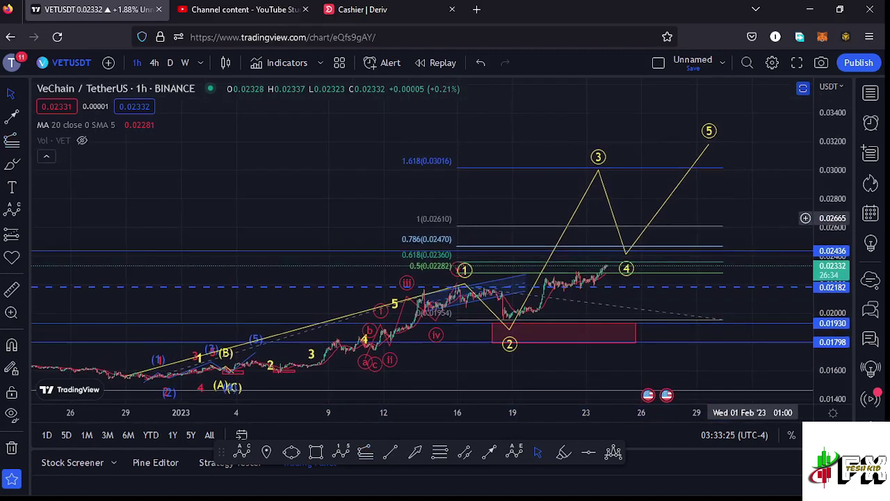
{"action": "left_click_drag", "start_coordinate": [833, 240], "coordinate": [833, 217]}
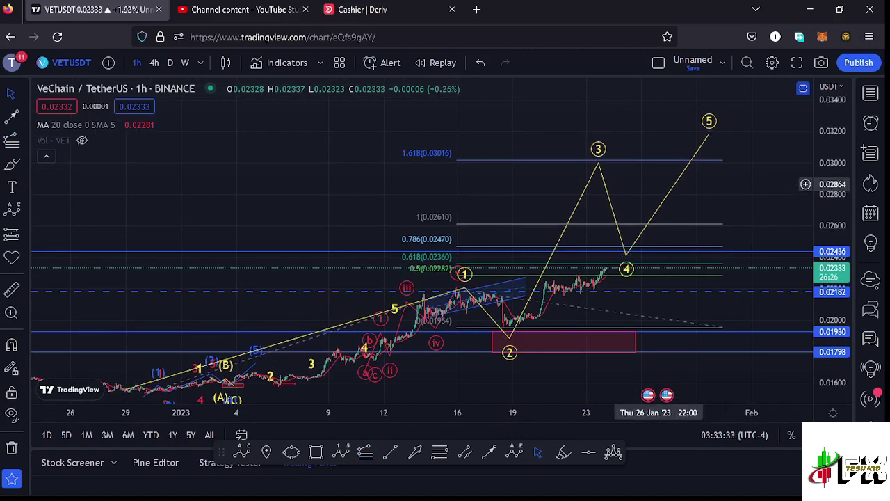
{"action": "left_click_drag", "start_coordinate": [598, 162], "coordinate": [598, 160]}
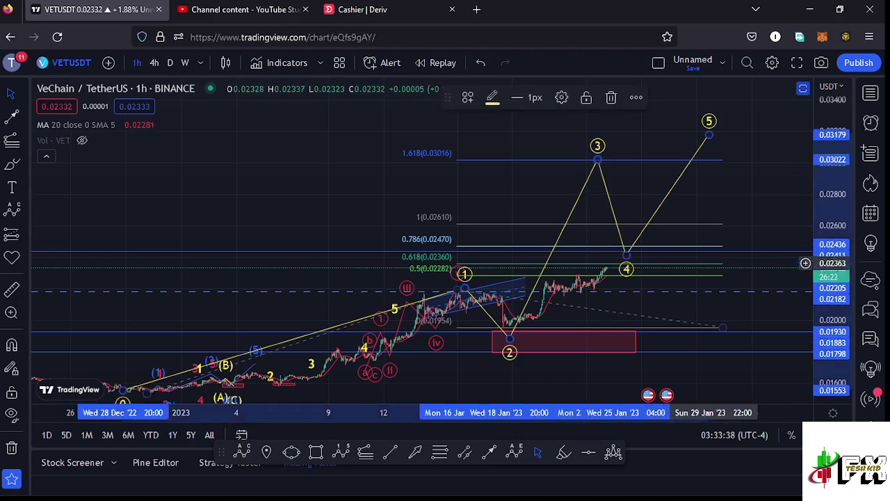
Delete the trend-based Fibonacci extension from the chart.
{"action": "left_click", "coordinate": [723, 327]}
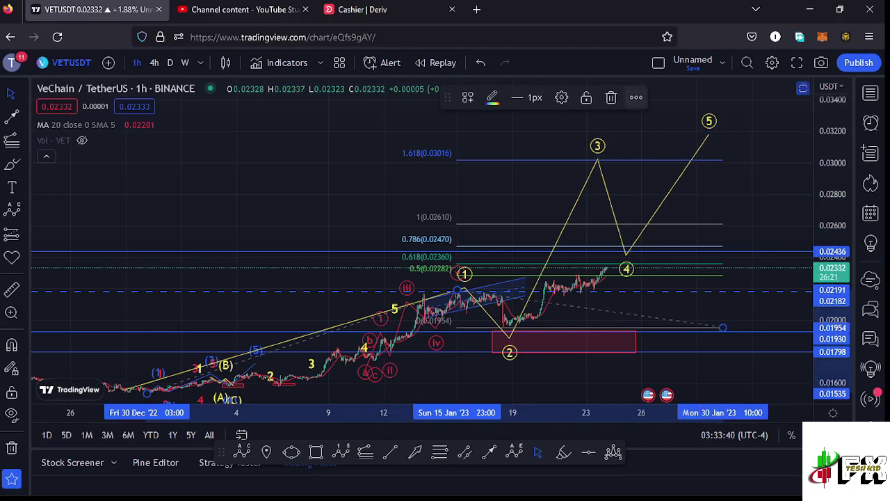
{"action": "left_click", "coordinate": [612, 97]}
Draw a 1-2-3-4-5 impulse wave from the 18 January low at 0.01958 through 0.02293, 0.02119, 0.02490 and 0.02301 up to 0.02871.
{"action": "left_click_drag", "start_coordinate": [722, 207], "coordinate": [749, 173]}
{"action": "scroll", "coordinate": [797, 275], "scroll_direction": "up", "scroll_amount": 3}
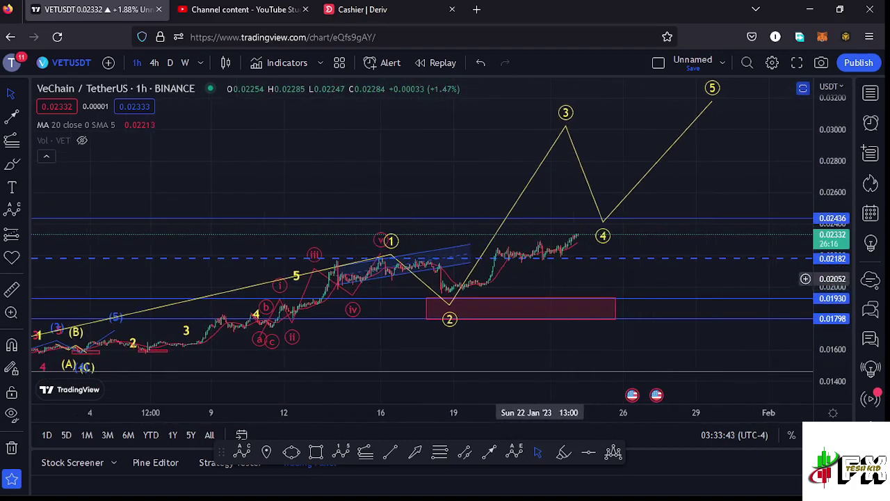
{"action": "left_click_drag", "start_coordinate": [833, 258], "coordinate": [833, 224]}
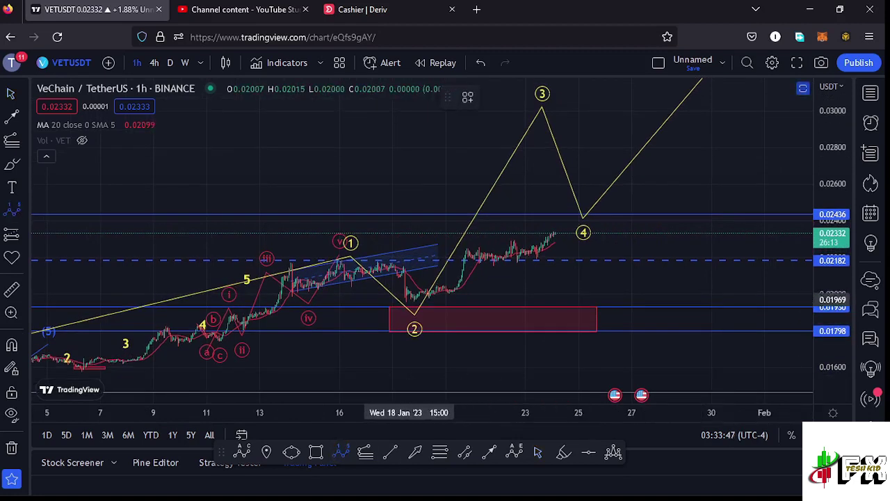
{"action": "left_click", "coordinate": [410, 301]}
{"action": "left_click", "coordinate": [473, 242]}
{"action": "left_click", "coordinate": [495, 271]}
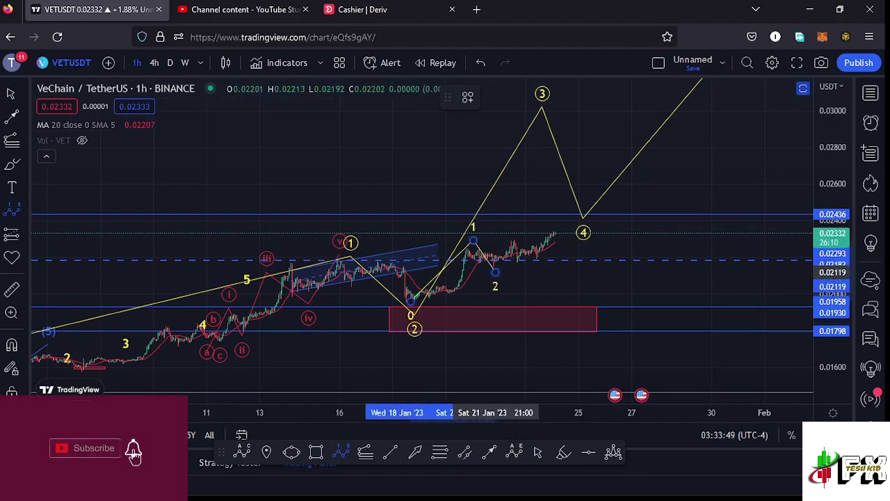
{"action": "left_click", "coordinate": [517, 205]}
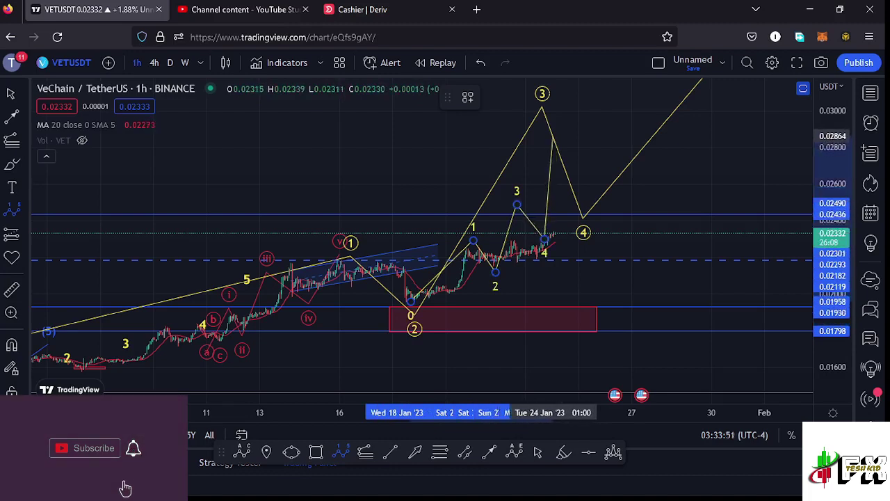
{"action": "left_click", "coordinate": [547, 134]}
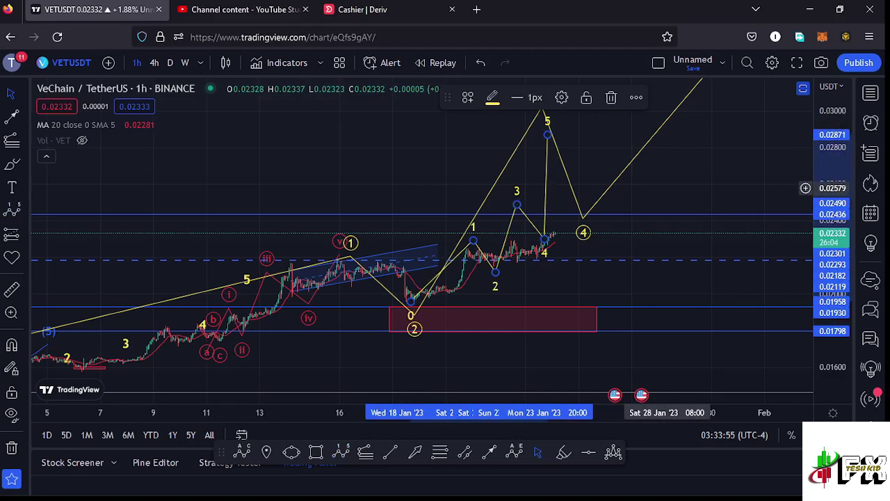
{"action": "left_click", "coordinate": [696, 178]}
Examine the price action from the mid-January high to the latest candles against the new wave count.
{"action": "mouse_move", "coordinate": [704, 179]}
{"action": "left_mouse_down"}
{"action": "mouse_move", "coordinate": [730, 174]}
{"action": "mouse_move", "coordinate": [723, 170]}
{"action": "left_mouse_up"}
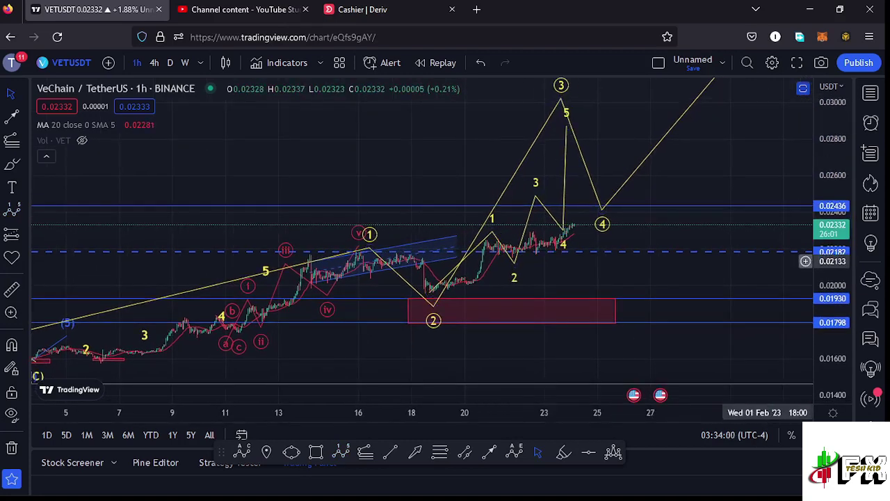
{"action": "left_click_drag", "start_coordinate": [833, 299], "coordinate": [833, 111]}
{"action": "left_click_drag", "start_coordinate": [584, 313], "coordinate": [641, 301]}
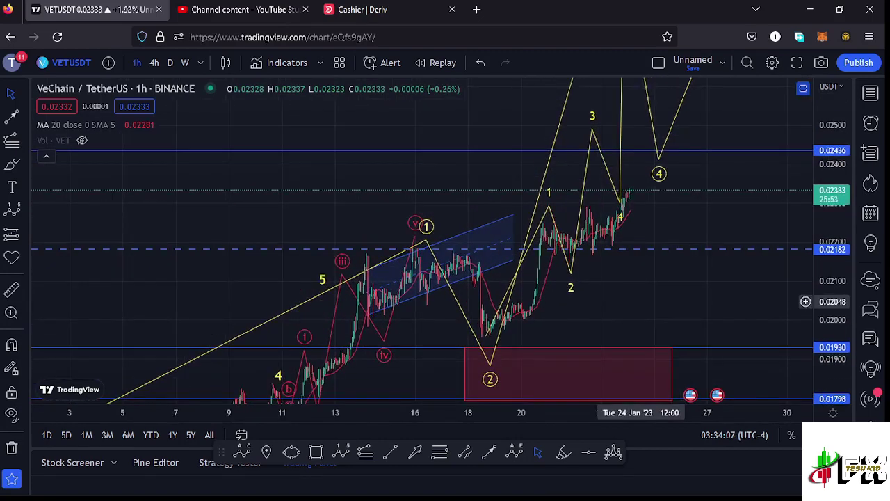
{"action": "scroll", "coordinate": [612, 304], "scroll_direction": "up", "scroll_amount": 2}
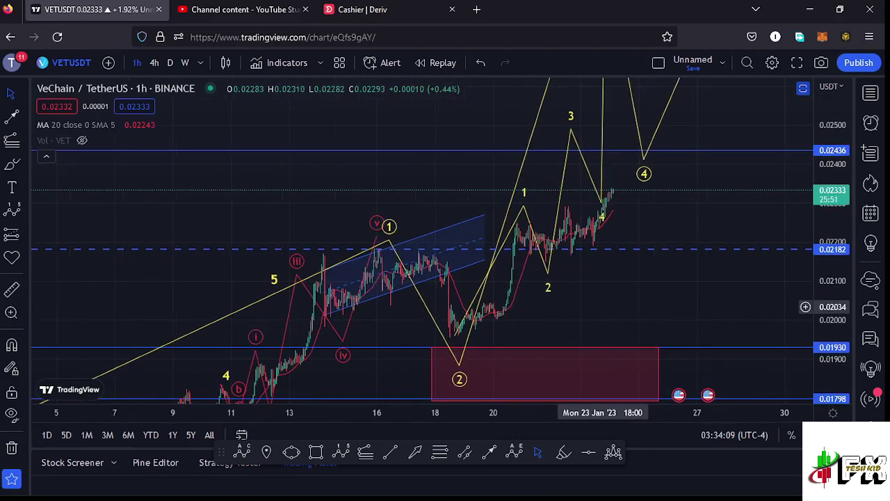
{"action": "left_click_drag", "start_coordinate": [556, 302], "coordinate": [600, 296]}
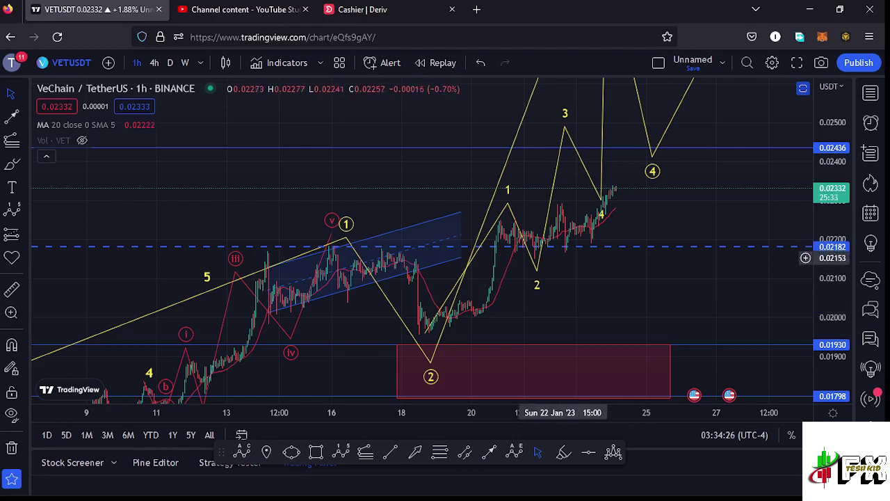
{"action": "scroll", "coordinate": [612, 236], "scroll_direction": "up", "scroll_amount": 1}
{"action": "left_click_drag", "start_coordinate": [627, 215], "coordinate": [675, 238]}
{"action": "scroll", "coordinate": [635, 249], "scroll_direction": "up", "scroll_amount": 3}
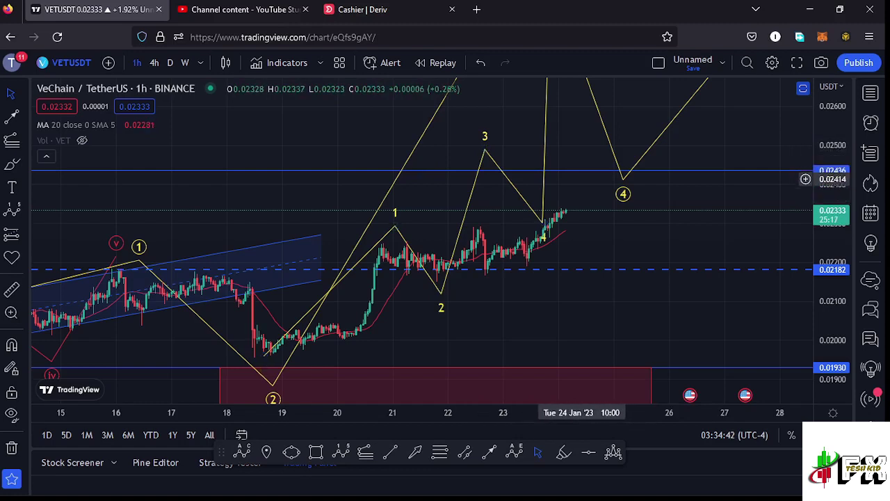
Draw an arrow from the latest candle at 0.02332 up past the 0.02436 line to about 0.02469.
{"action": "left_click", "coordinate": [489, 452]}
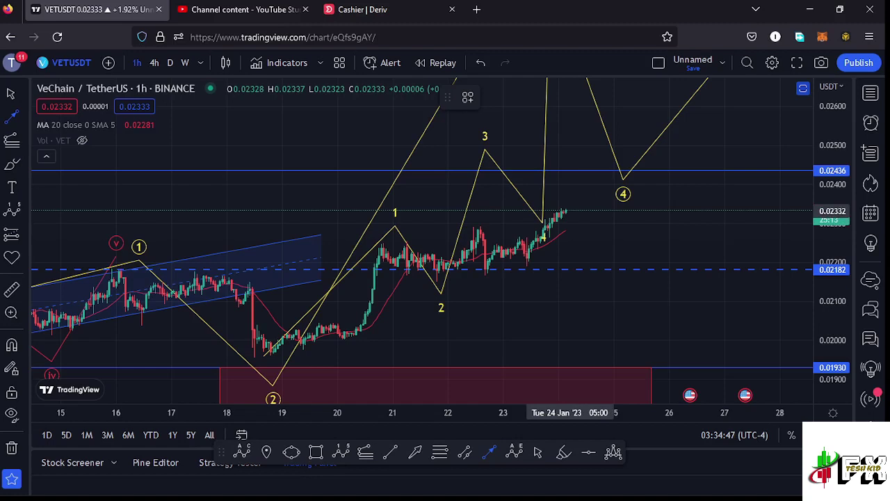
{"action": "left_click", "coordinate": [570, 211]}
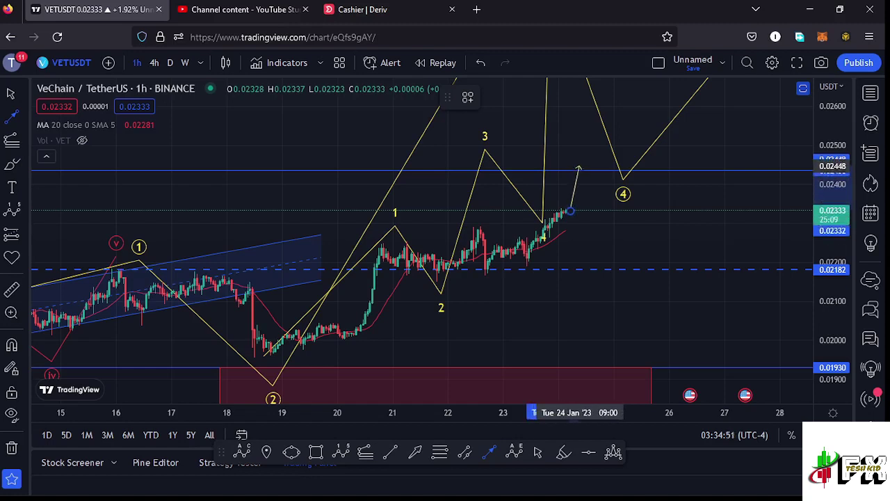
{"action": "left_click", "coordinate": [579, 158]}
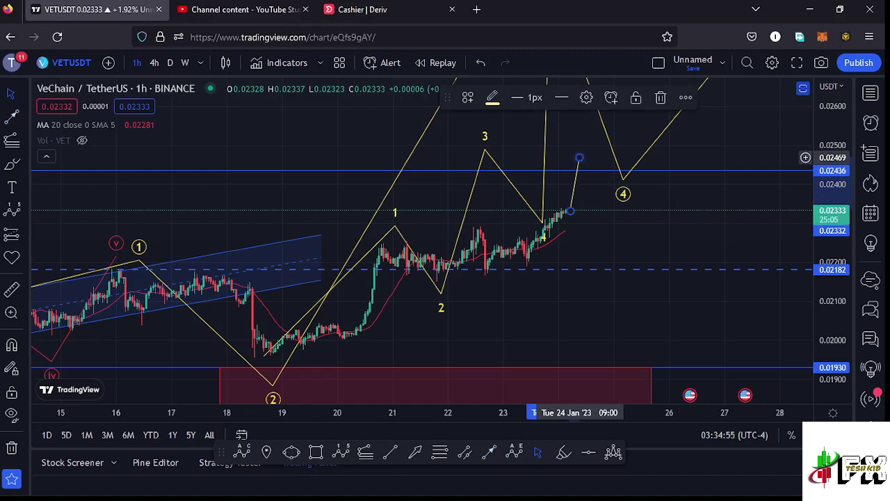
Add a short pullback arrow from about 0.02473 down to the 0.02436 line and another arrow from 0.02444 up to 0.02560.
{"action": "left_click_drag", "start_coordinate": [584, 189], "coordinate": [572, 212]}
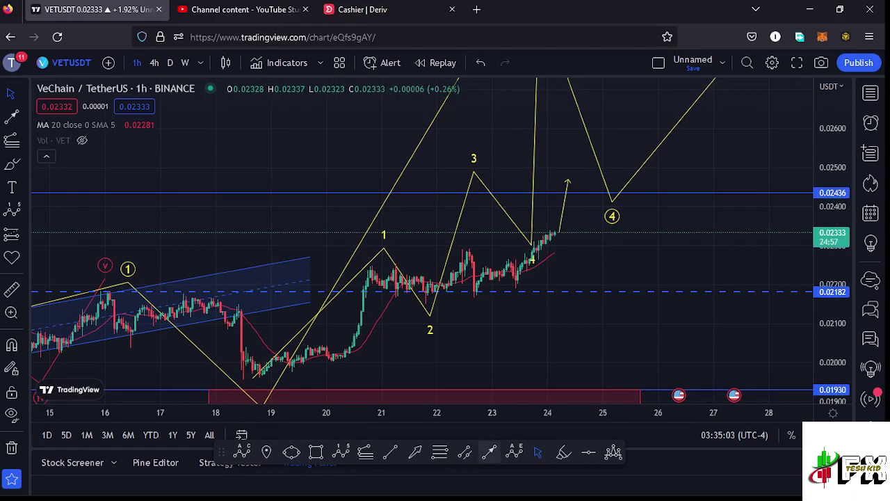
{"action": "left_click", "coordinate": [568, 181]}
{"action": "left_click", "coordinate": [569, 179]}
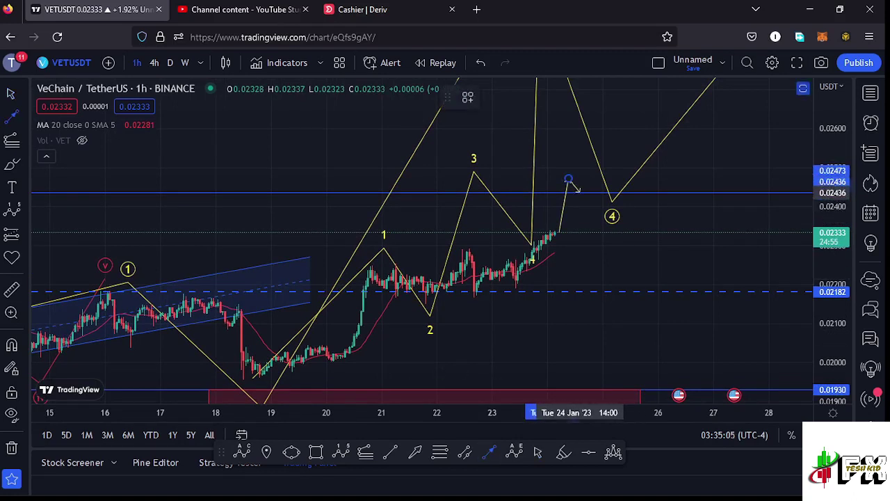
{"action": "left_click", "coordinate": [581, 193]}
{"action": "left_click", "coordinate": [490, 453]}
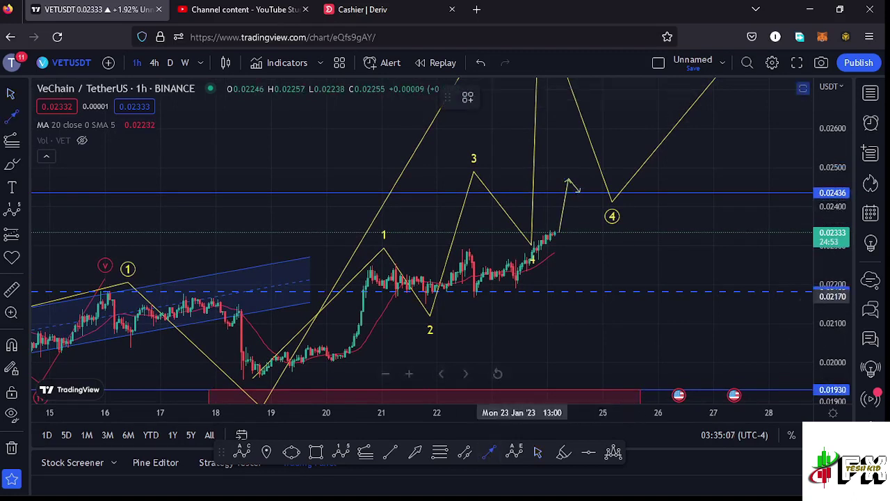
{"action": "left_click", "coordinate": [576, 188]}
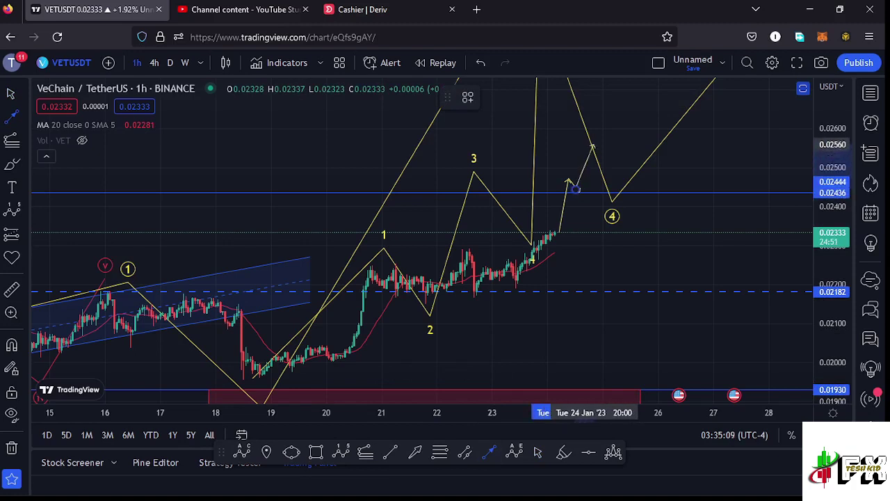
{"action": "left_click", "coordinate": [594, 144]}
Shorten the first upward arrow to end at the 0.02436 line and draw an arrow from there down to about 0.0229.
{"action": "left_click_drag", "start_coordinate": [624, 138], "coordinate": [624, 148]}
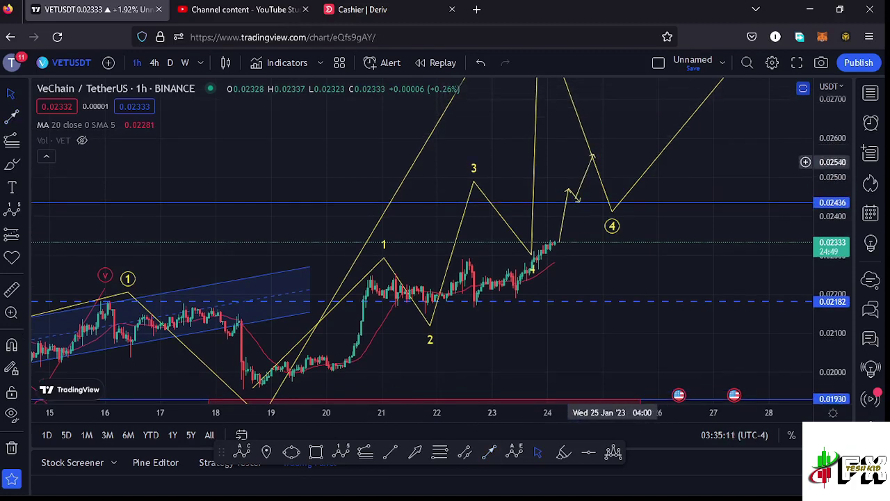
{"action": "mouse_move", "coordinate": [564, 206]}
{"action": "left_mouse_down"}
{"action": "mouse_move", "coordinate": [580, 186]}
{"action": "mouse_move", "coordinate": [569, 189]}
{"action": "mouse_move", "coordinate": [572, 203]}
{"action": "left_mouse_up"}
{"action": "left_click", "coordinate": [490, 452]}
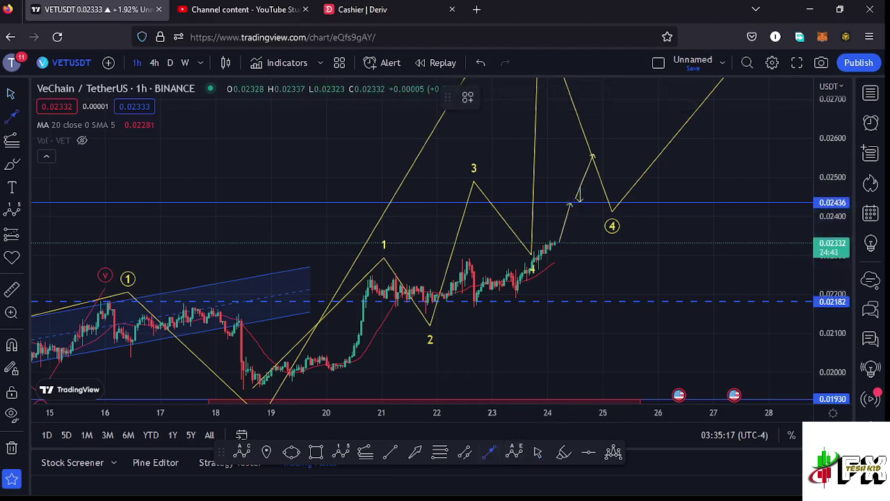
{"action": "left_click", "coordinate": [571, 202]}
{"action": "left_click_drag", "start_coordinate": [571, 202], "coordinate": [575, 260]}
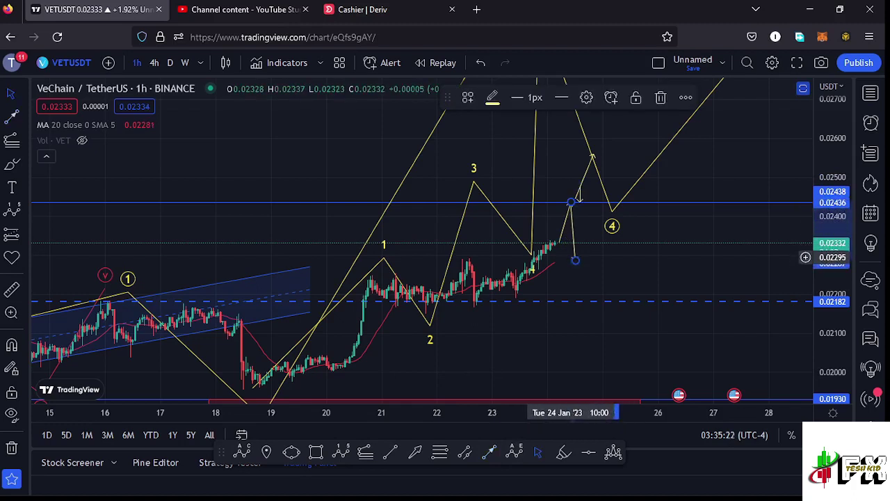
{"action": "left_click", "coordinate": [677, 223]}
{"action": "left_click_drag", "start_coordinate": [676, 223], "coordinate": [666, 242]}
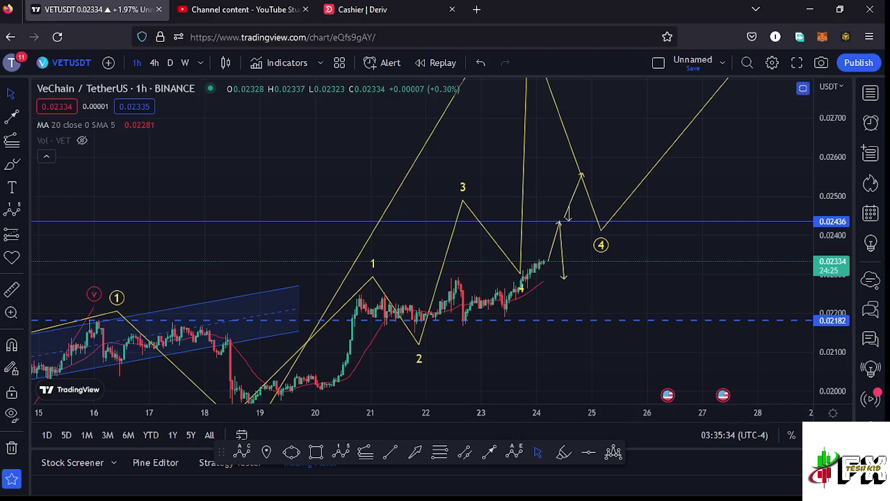
Bring back the indicator panes and examine the RSI at full chart size.
{"action": "left_click", "coordinate": [803, 88]}
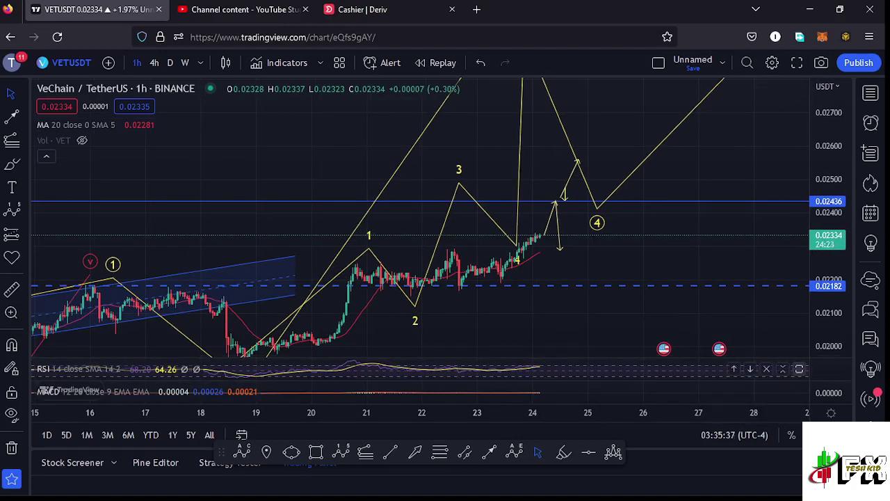
{"action": "left_click", "coordinate": [800, 369]}
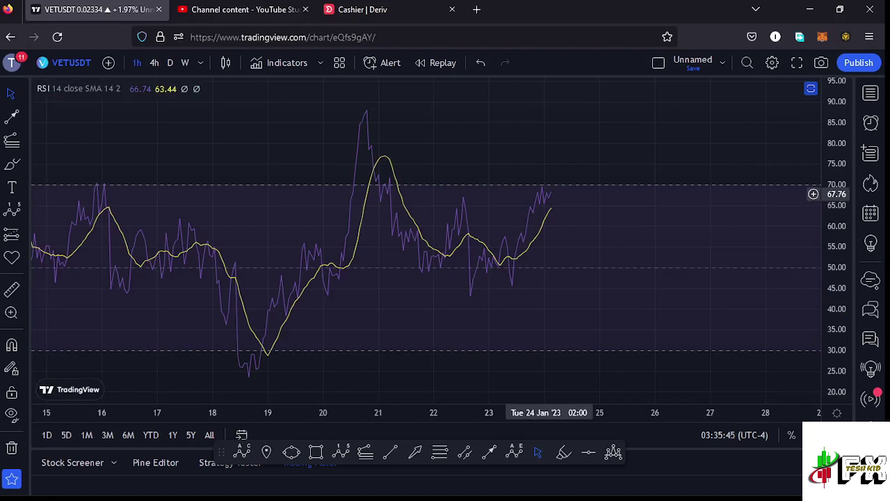
{"action": "left_click", "coordinate": [811, 88]}
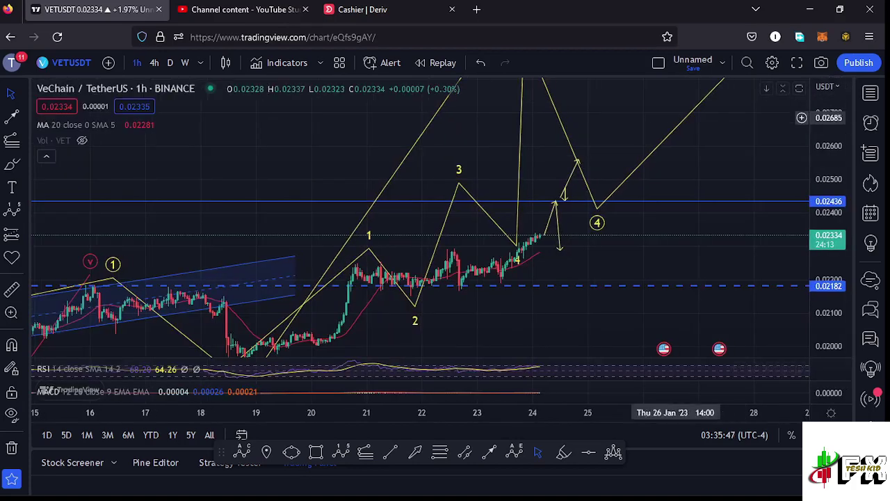
Examine the recent MACD lines and histogram at full chart size with a stretched scale, and return to the multi-pane layout.
{"action": "left_click", "coordinate": [797, 391]}
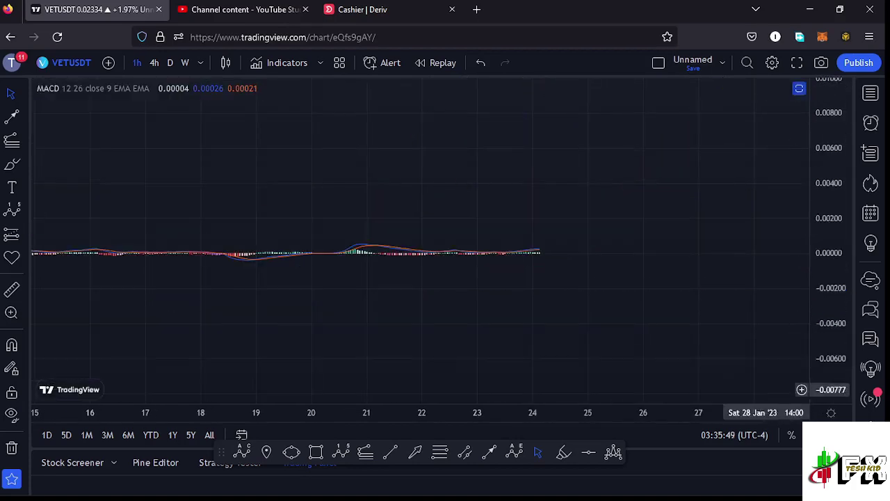
{"action": "left_click_drag", "start_coordinate": [830, 279], "coordinate": [830, 168]}
{"action": "left_click_drag", "start_coordinate": [830, 369], "coordinate": [830, 122]}
{"action": "left_click_drag", "start_coordinate": [829, 336], "coordinate": [830, 301]}
{"action": "scroll", "coordinate": [610, 340], "scroll_direction": "up", "scroll_amount": 3}
{"action": "left_click_drag", "start_coordinate": [537, 340], "coordinate": [608, 327]}
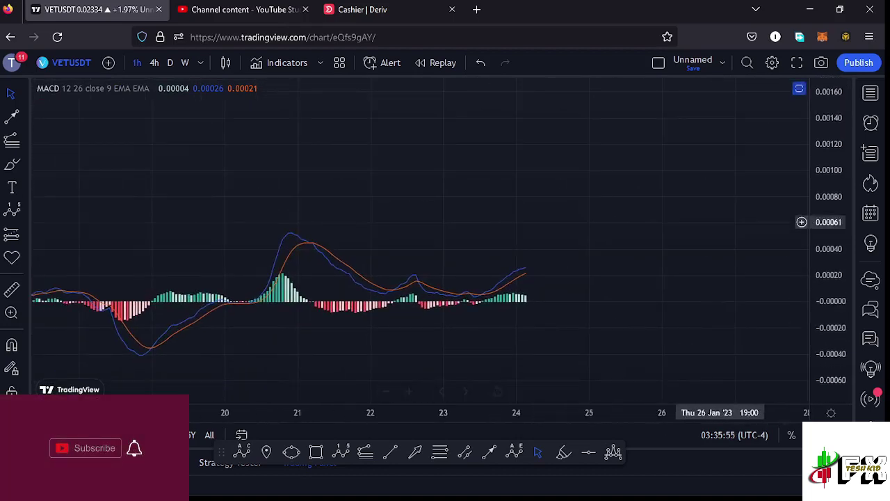
{"action": "left_click", "coordinate": [799, 88]}
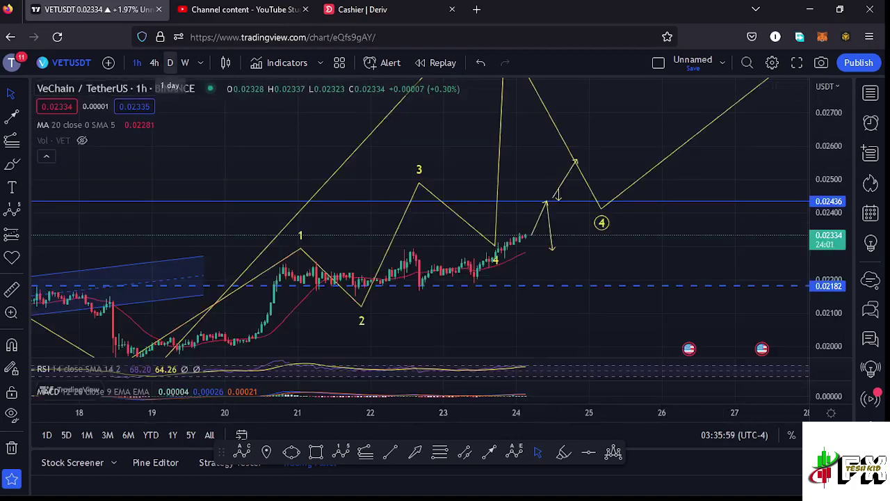
Switch the chart to the daily timeframe and maximize the price pane with a wider price range.
{"action": "left_click", "coordinate": [170, 63]}
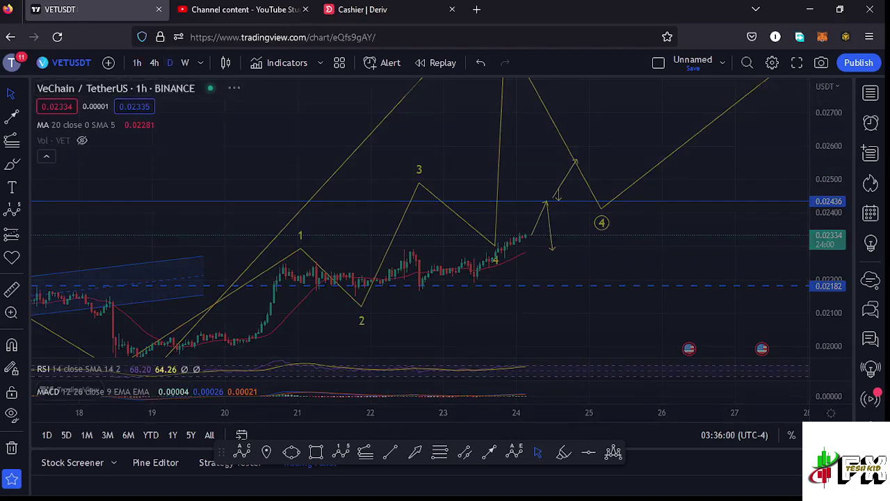
{"action": "scroll", "coordinate": [694, 202], "scroll_direction": "down", "scroll_amount": 5}
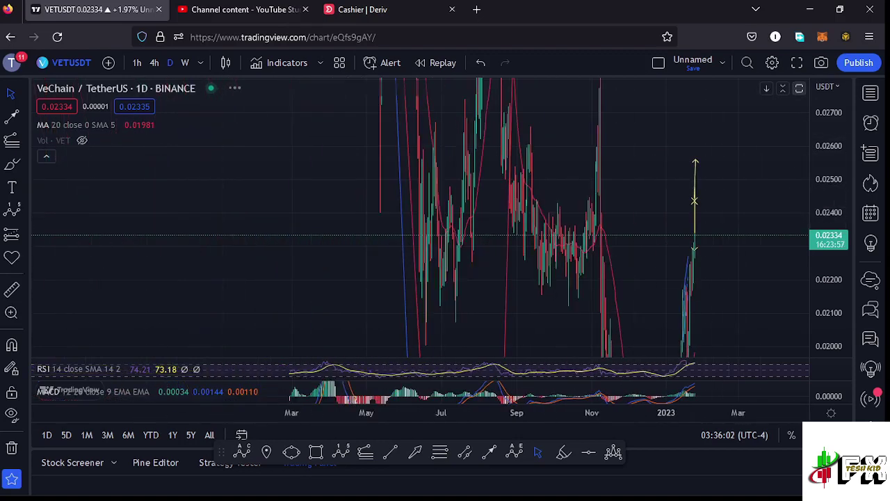
{"action": "left_click", "coordinate": [799, 89]}
{"action": "left_click_drag", "start_coordinate": [828, 142], "coordinate": [828, 395]}
{"action": "scroll", "coordinate": [694, 242], "scroll_direction": "down", "scroll_amount": 5}
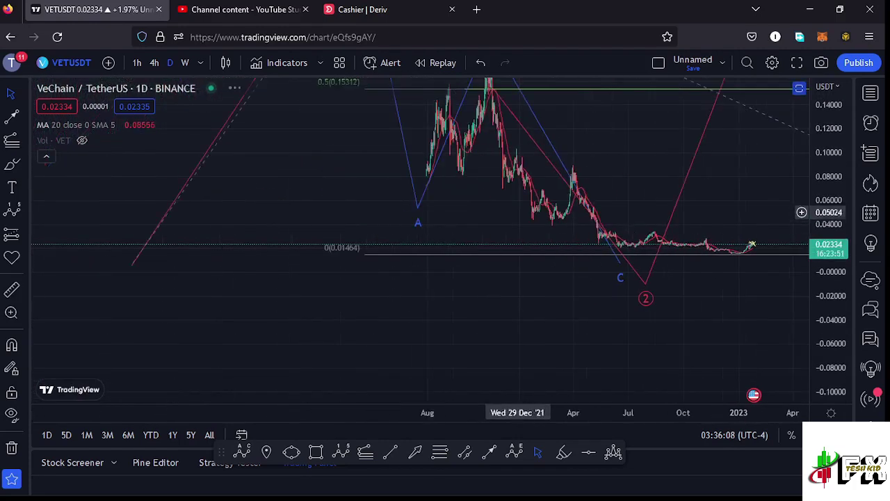
Examine the long-term red impulse wave with its ABC correction and the 1.618 Fibonacci extension target for wave 3.
{"action": "scroll", "coordinate": [518, 212], "scroll_direction": "down", "scroll_amount": 5}
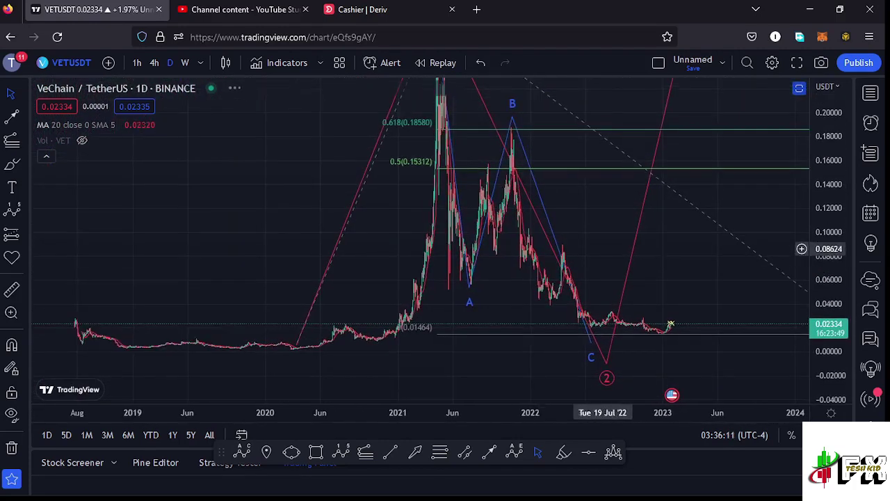
{"action": "left_click_drag", "start_coordinate": [827, 143], "coordinate": [828, 308]}
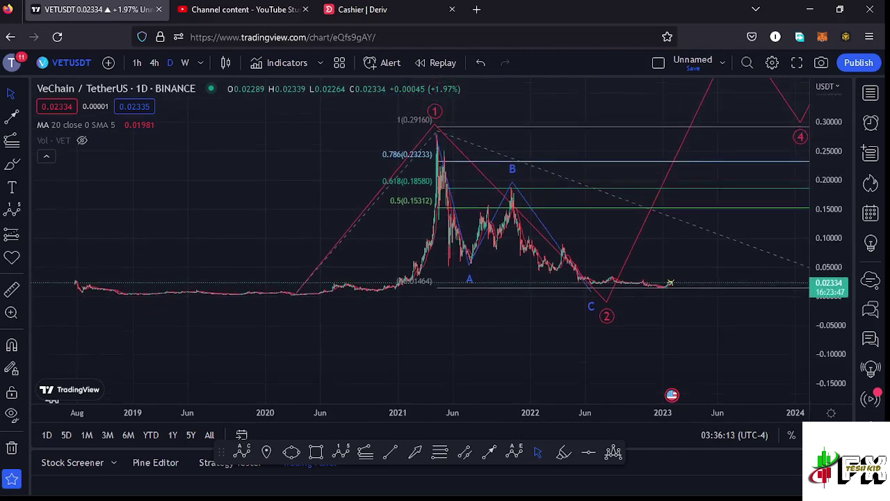
{"action": "left_click_drag", "start_coordinate": [535, 105], "coordinate": [460, 168]}
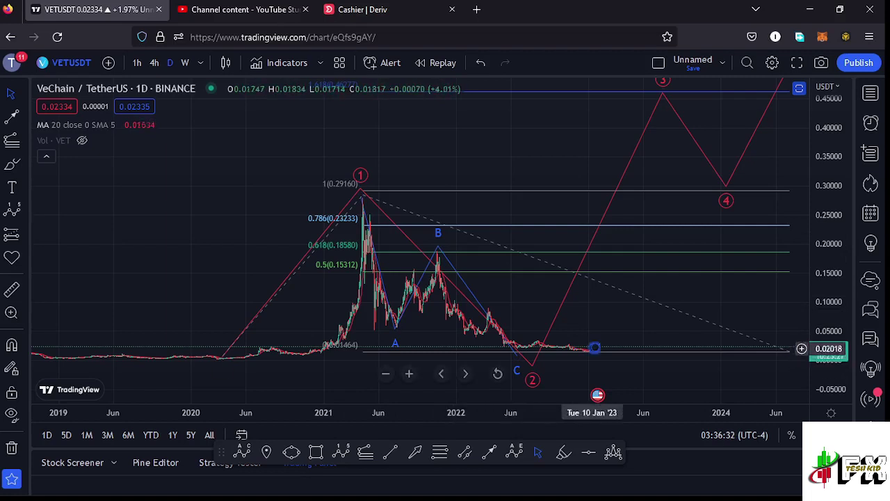
{"action": "left_click_drag", "start_coordinate": [624, 317], "coordinate": [589, 320]}
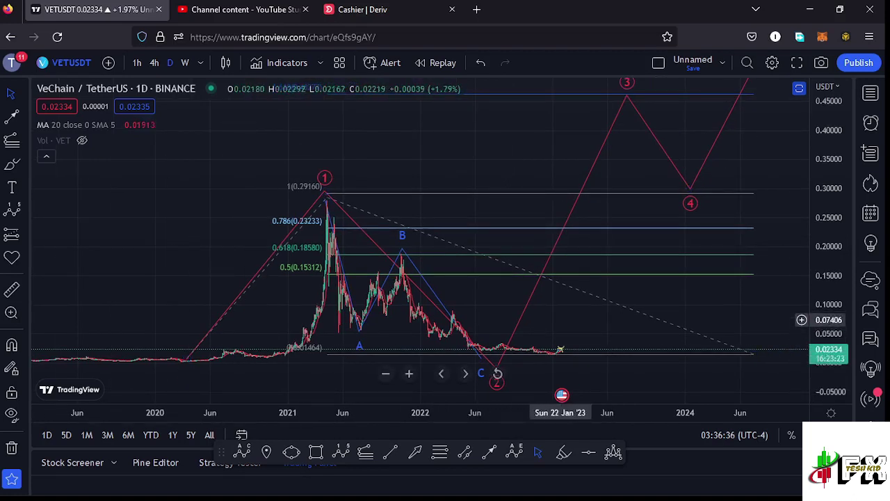
{"action": "left_click_drag", "start_coordinate": [828, 279], "coordinate": [829, 302]}
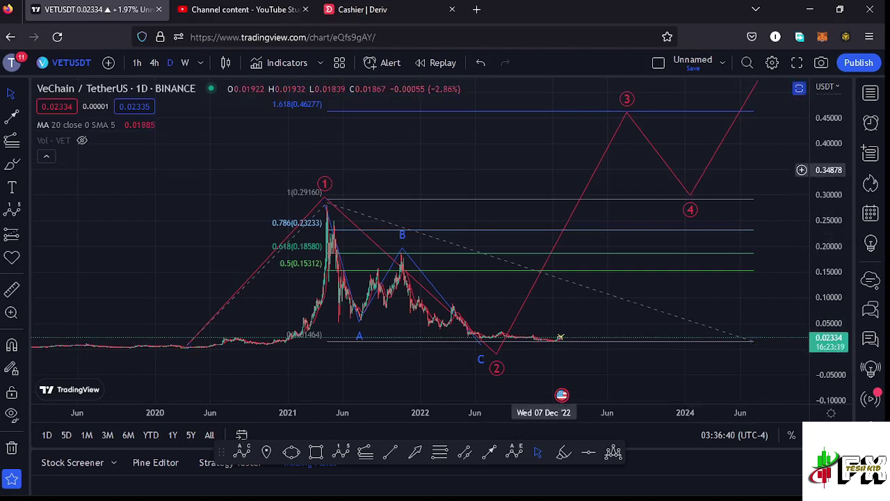
{"action": "left_click_drag", "start_coordinate": [546, 155], "coordinate": [524, 181]}
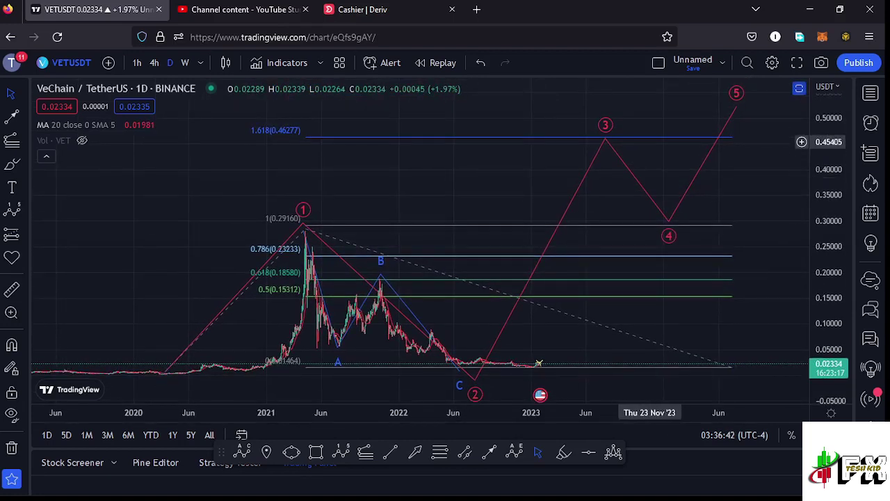